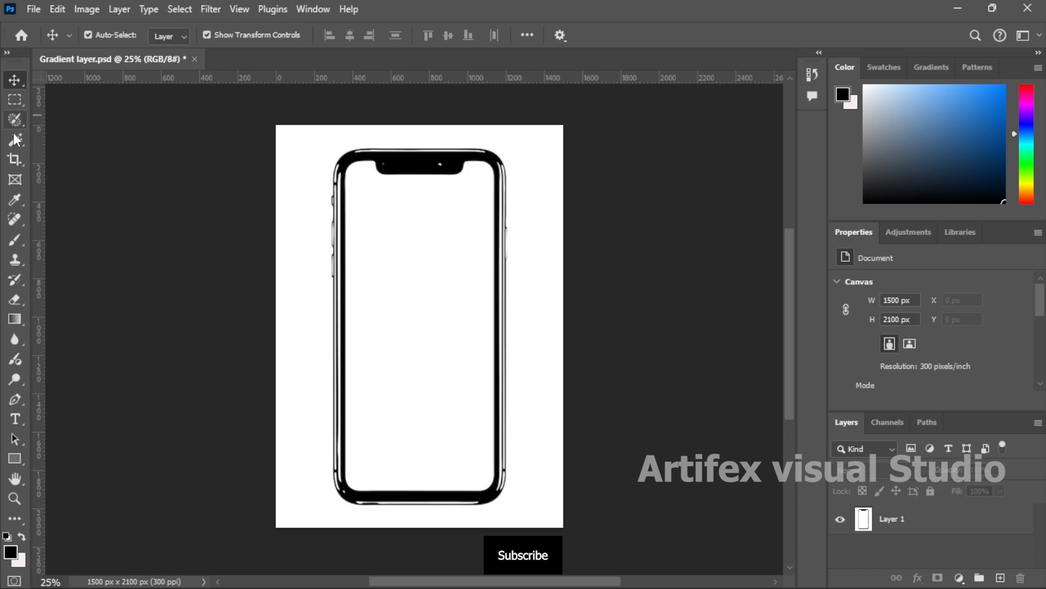
# Step: Select the side strip and black frame of the phone on Layer 1 with the Magic Wand, and clear the selection
pyautogui.click(913, 519)
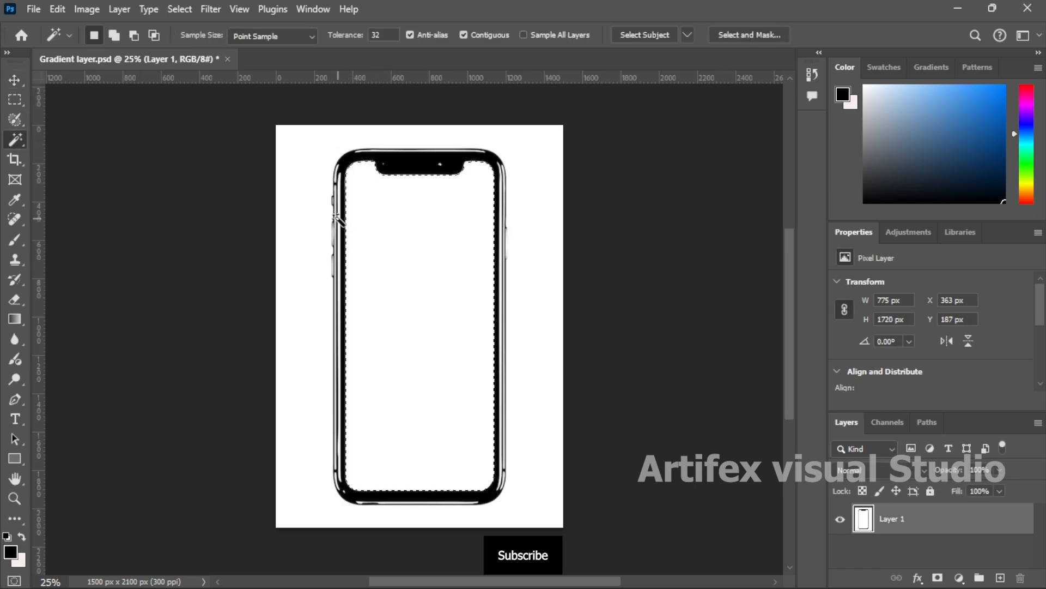
pyautogui.click(340, 218)
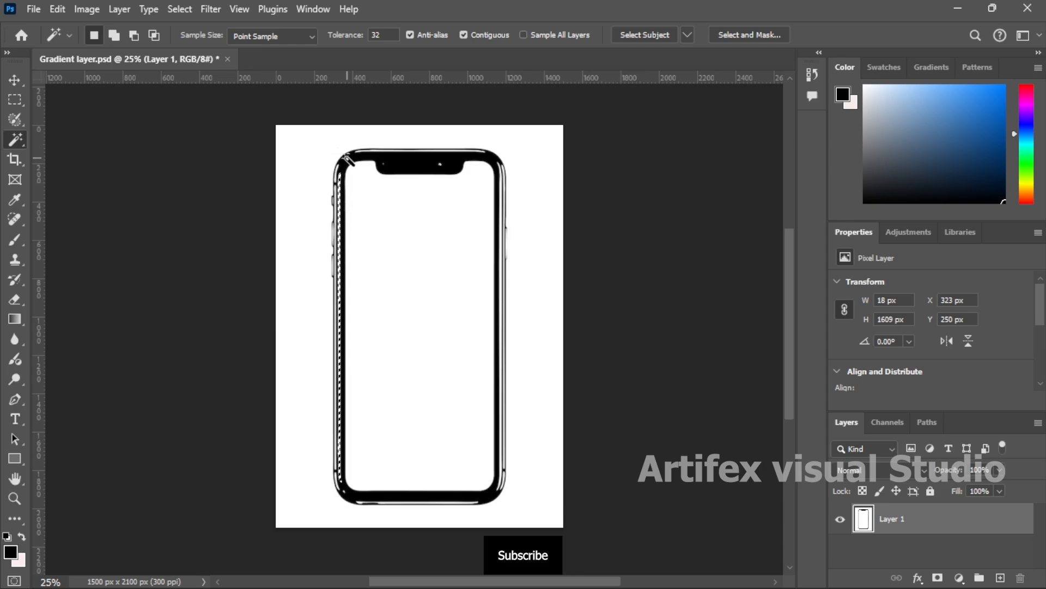
pyautogui.click(343, 158)
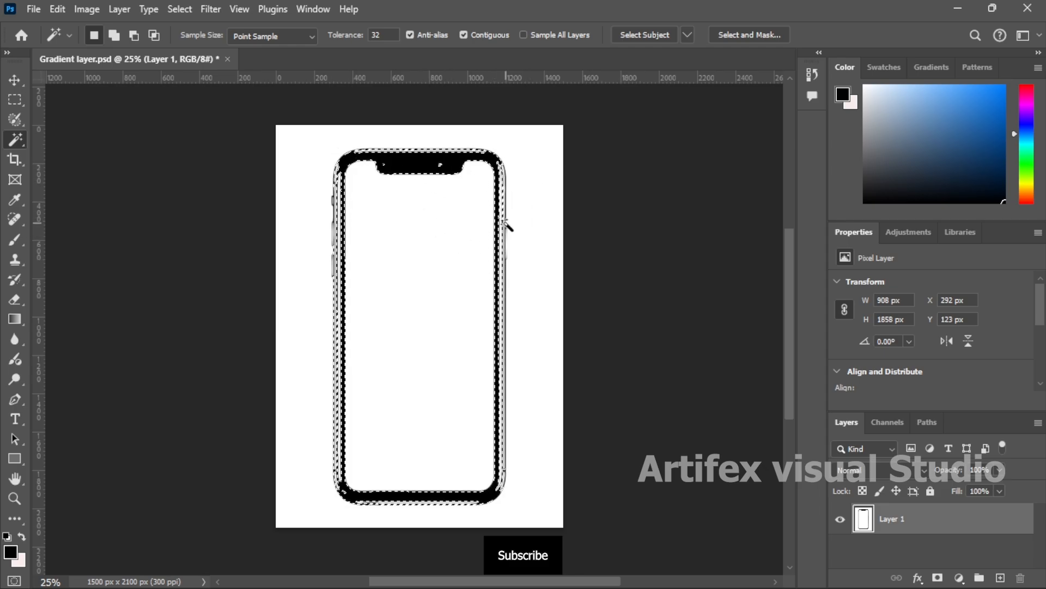
pyautogui.hotkey('ctrl', 'd')
# Step: Select the whole phone by framing it with the Object Selection tool in Rectangle mode
pyautogui.rightClick(15, 139)
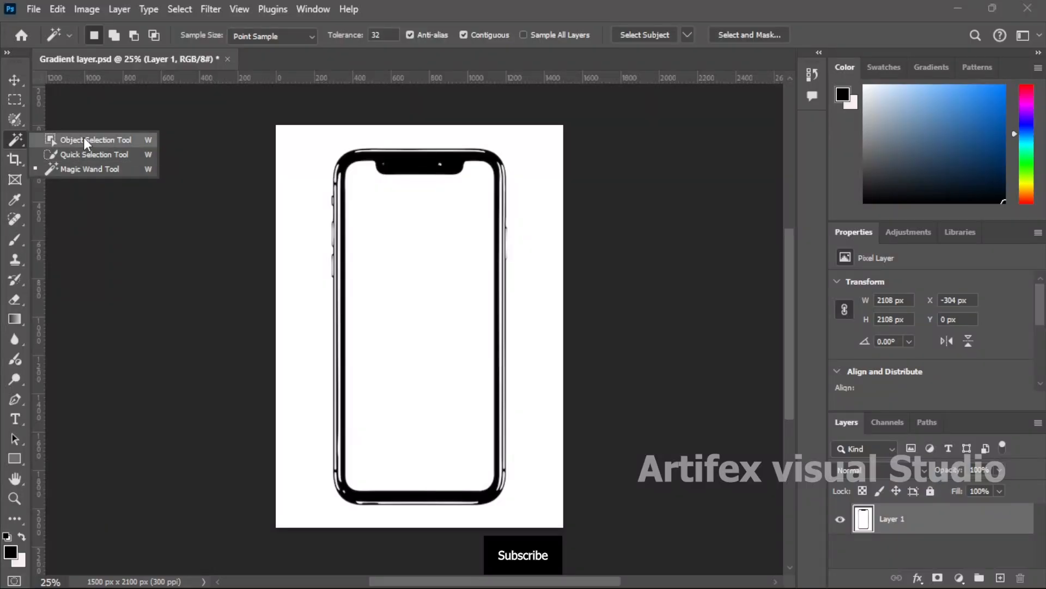
pyautogui.click(84, 138)
pyautogui.moveTo(329, 146); pyautogui.dragTo(437, 209)
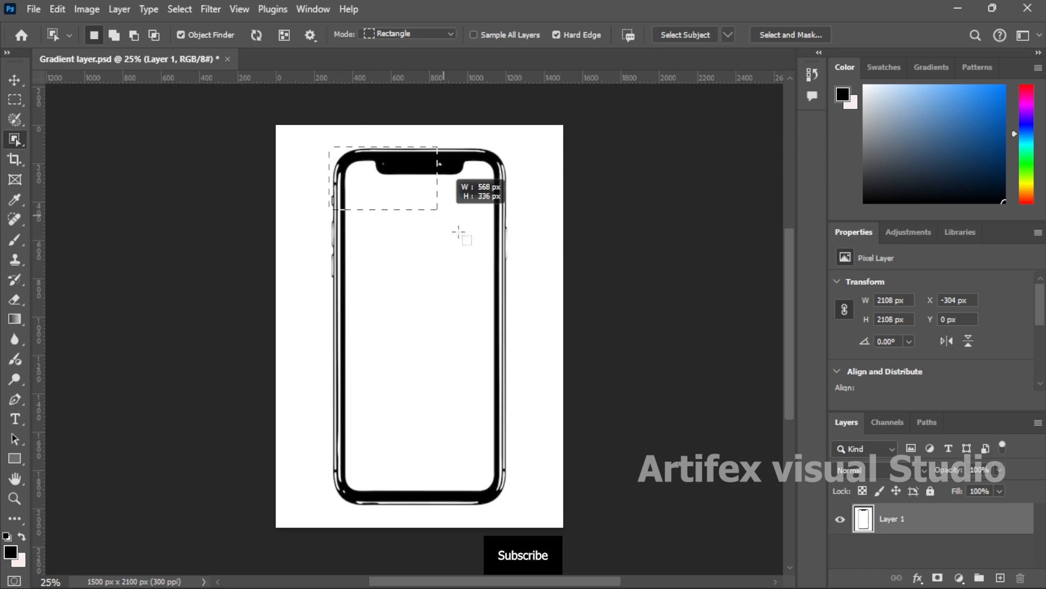
pyautogui.moveTo(459, 232); pyautogui.dragTo(511, 505)
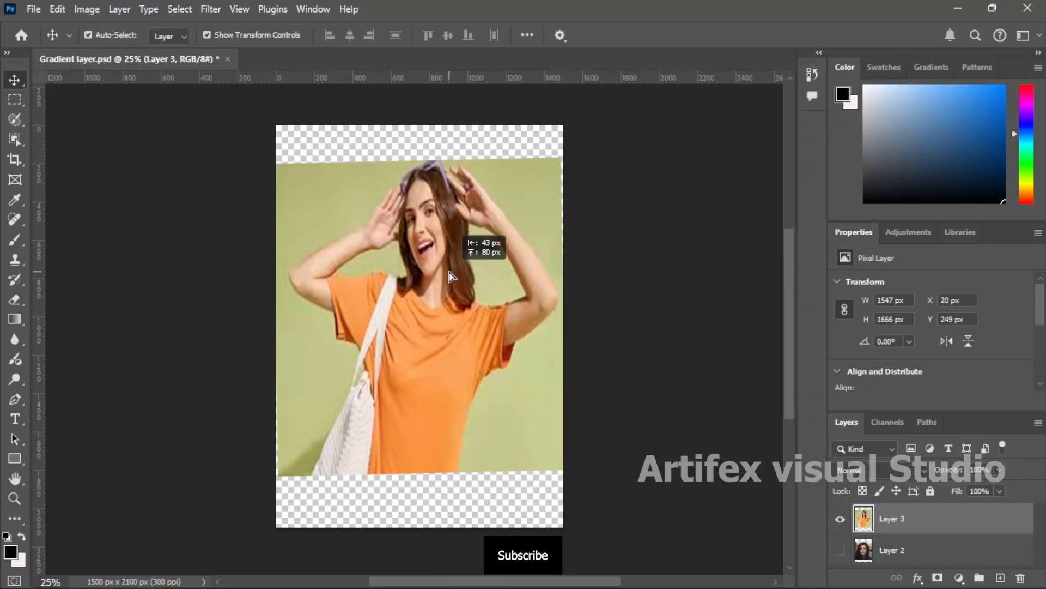
# Step: Make Layer 3 active and frame the woman in the orange T-shirt with the Object Selection tool
pyautogui.rightClick(17, 121)
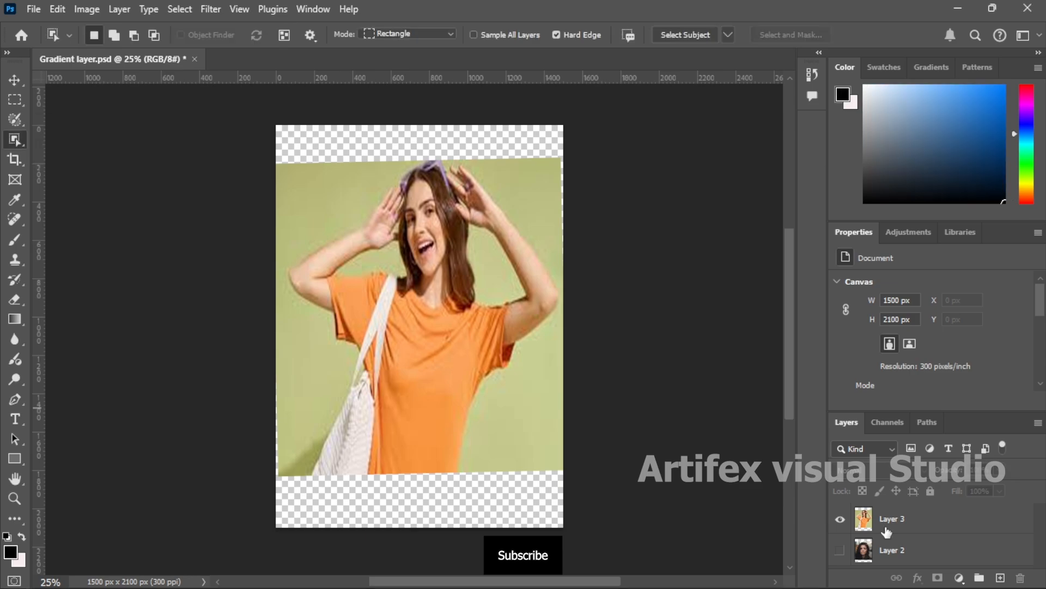
pyautogui.click(887, 532)
pyautogui.moveTo(285, 163); pyautogui.dragTo(561, 472)
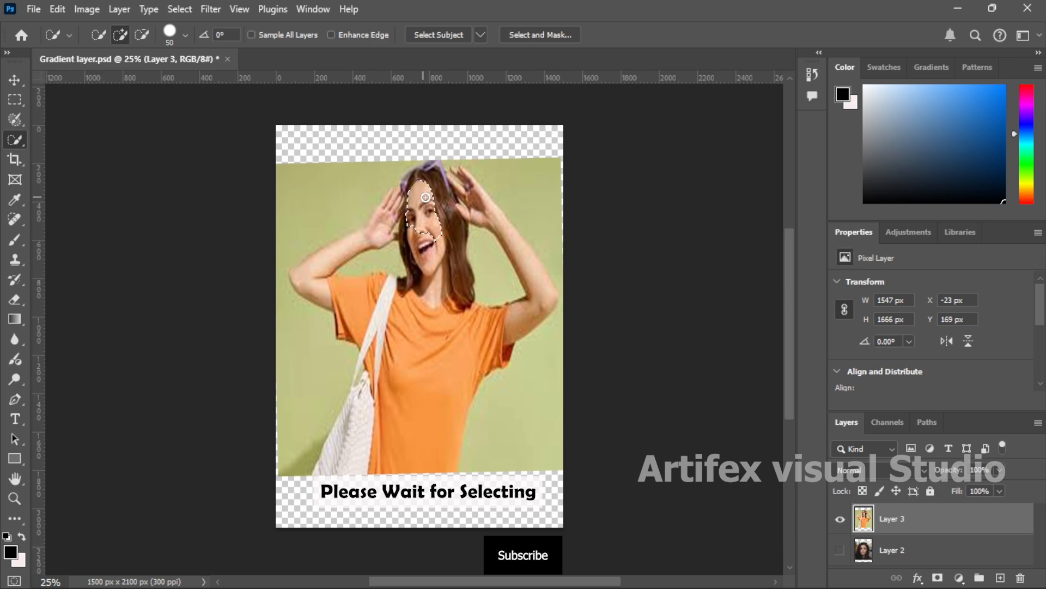
# Step: Try to isolate the woman with Quick Selection, subtracting the green background around her arms and torso, and clear the selection
pyautogui.moveTo(425, 197); pyautogui.dragTo(356, 395)
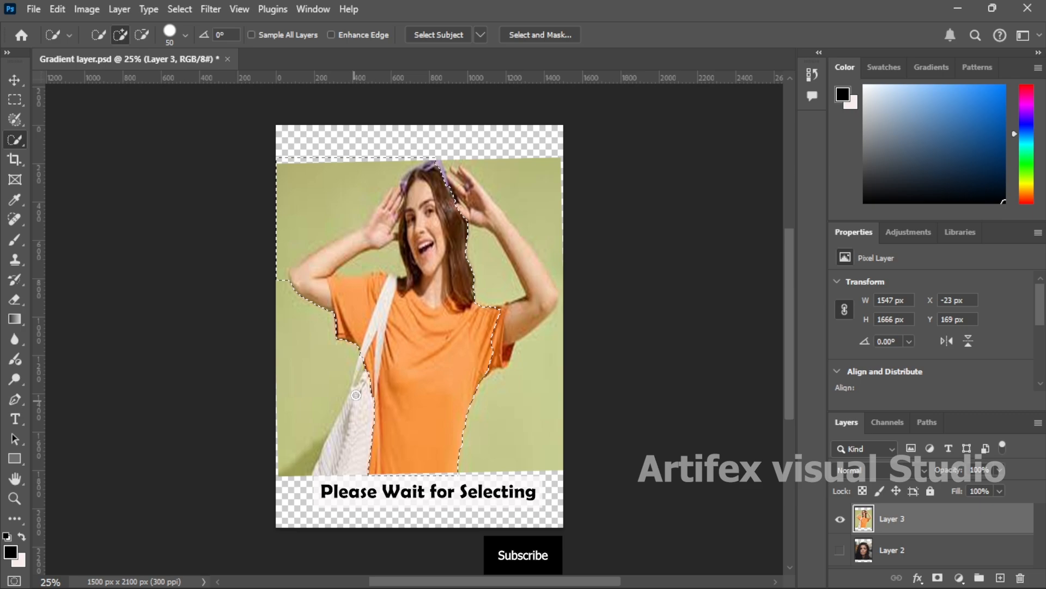
pyautogui.moveTo(356, 394); pyautogui.dragTo(538, 310)
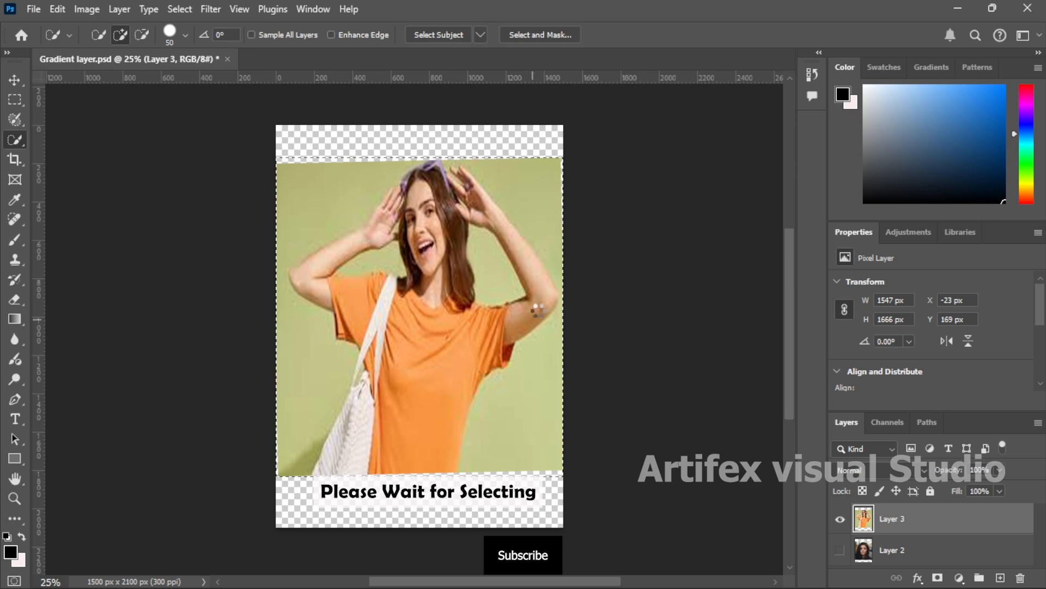
pyautogui.press('alt')
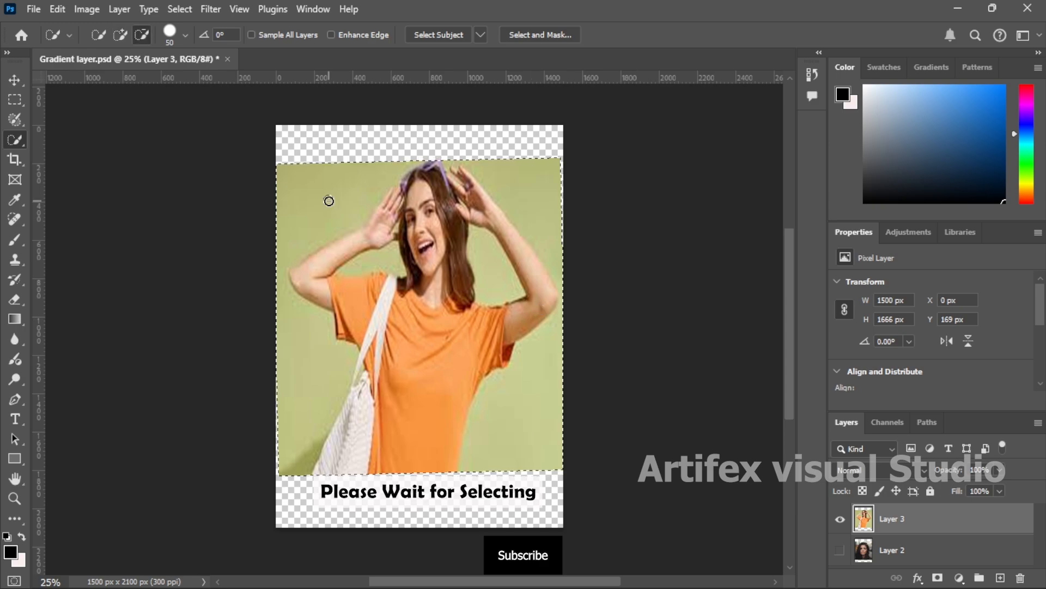
pyautogui.keyDown('alt'); pyautogui.click(329, 201); pyautogui.keyUp('alt')
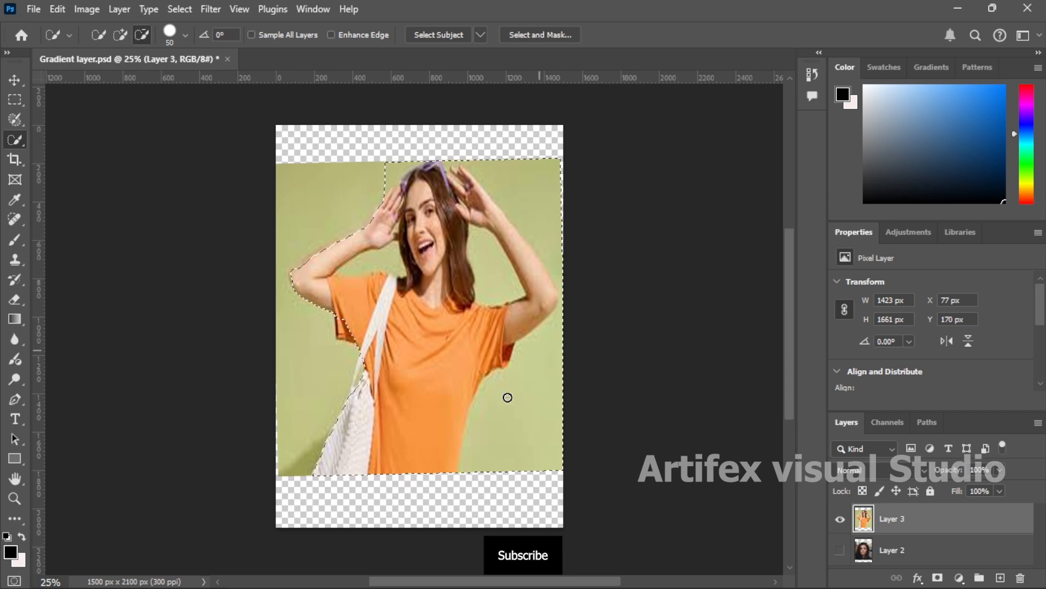
pyautogui.keyDown('alt'); pyautogui.click(508, 398); pyautogui.keyUp('alt')
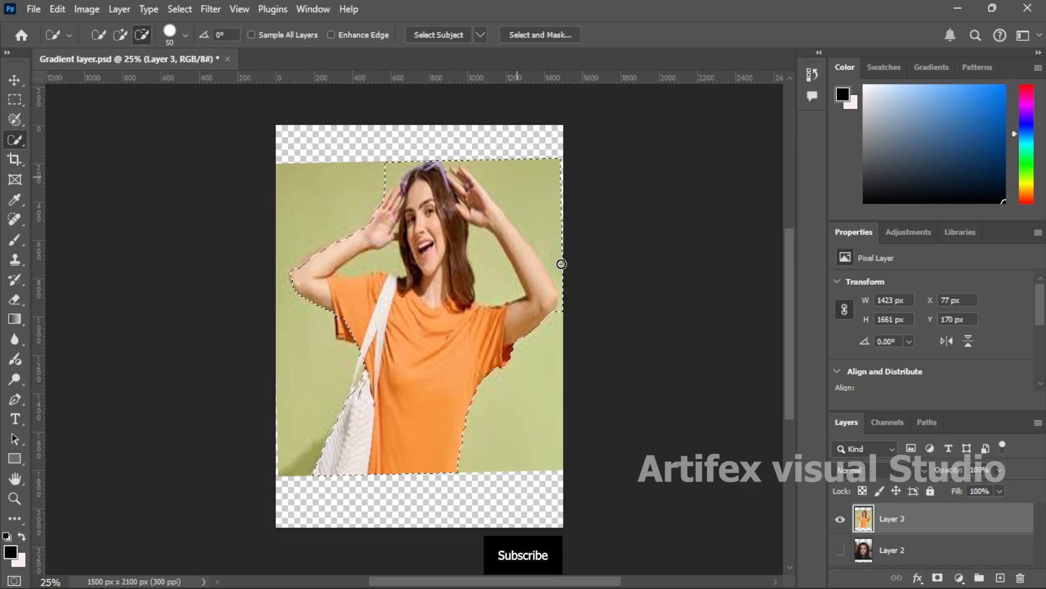
pyautogui.moveTo(477, 181)
pyautogui.mouseDown()
pyautogui.moveTo(500, 276)
pyautogui.moveTo(476, 234)
pyautogui.moveTo(505, 299)
pyautogui.mouseUp()
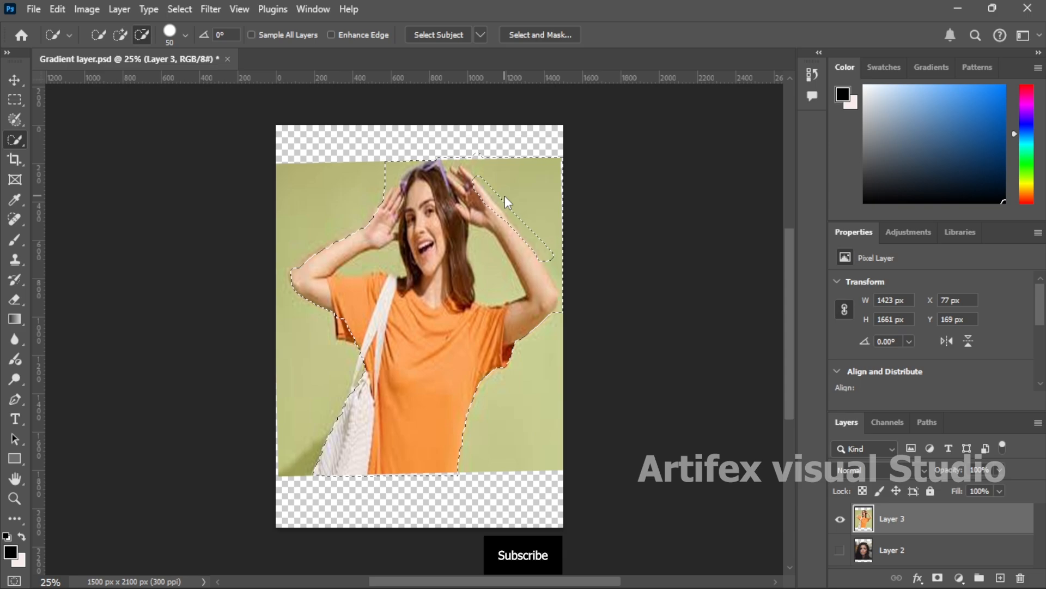
pyautogui.hotkey('ctrl', 'd')
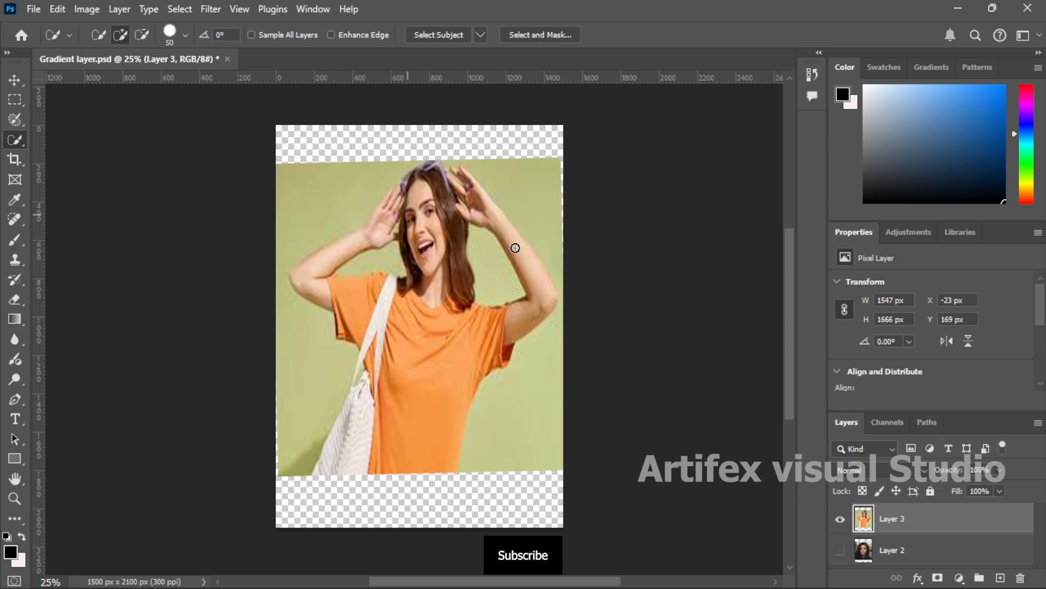
# Step: Select the woman on Layer 3 automatically with the Select Subject command
pyautogui.press('v')
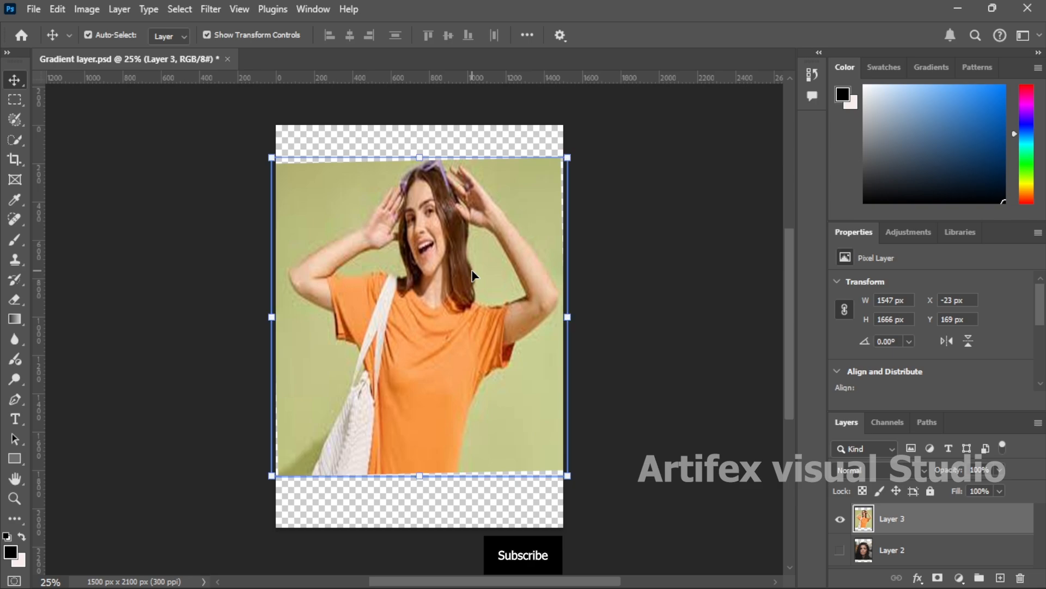
pyautogui.click(169, 8)
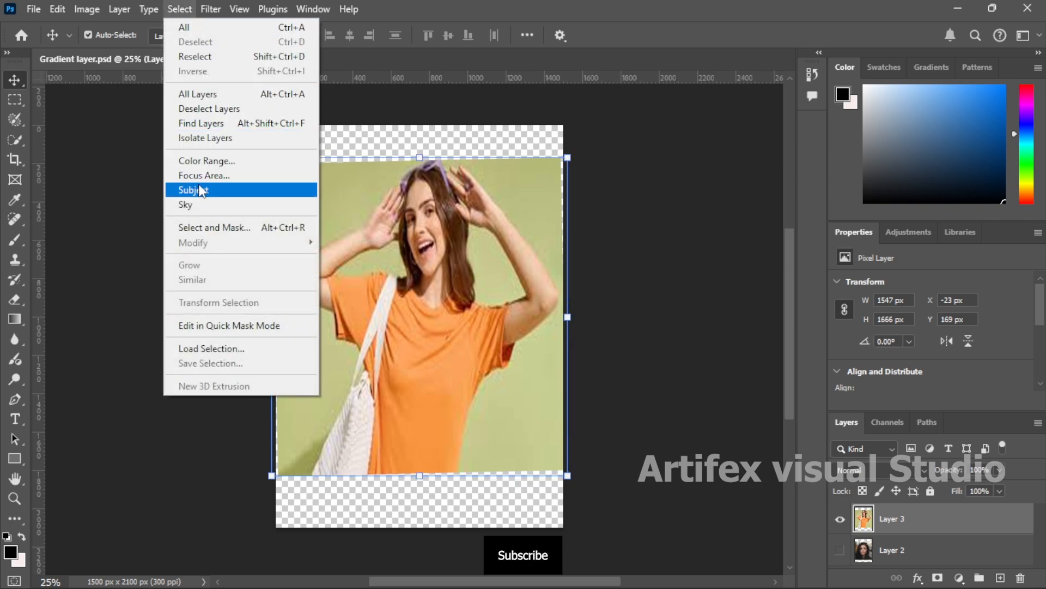
pyautogui.click(201, 190)
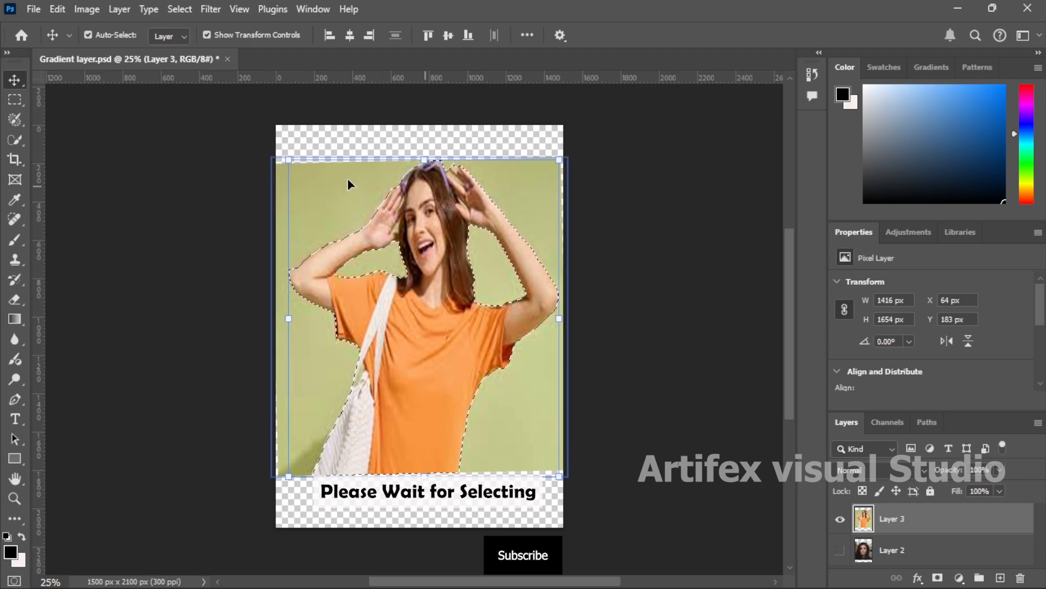
pyautogui.press('z')
pyautogui.click(374, 391)
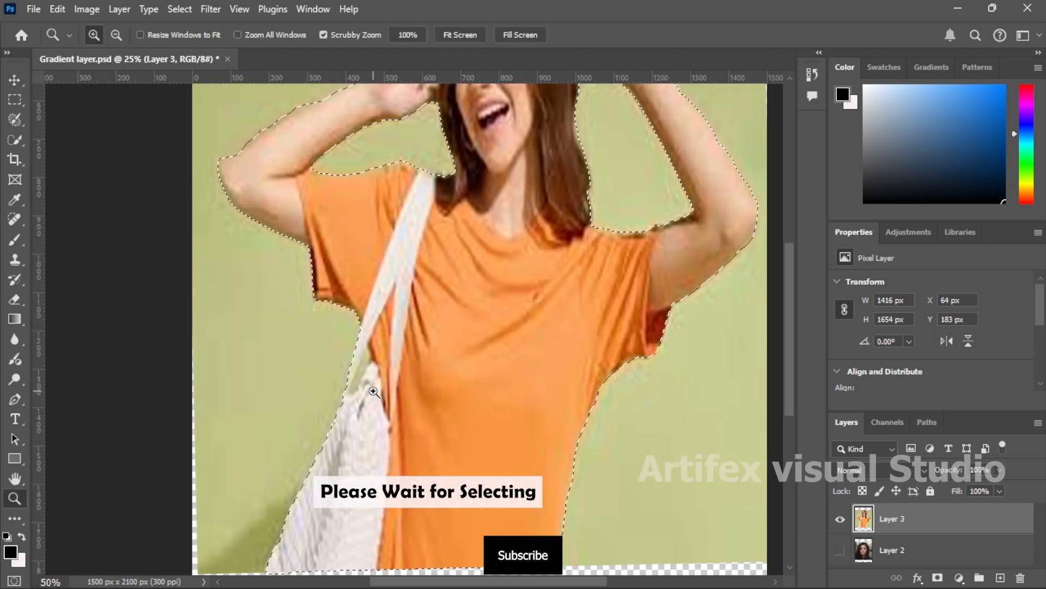
pyautogui.click(374, 391)
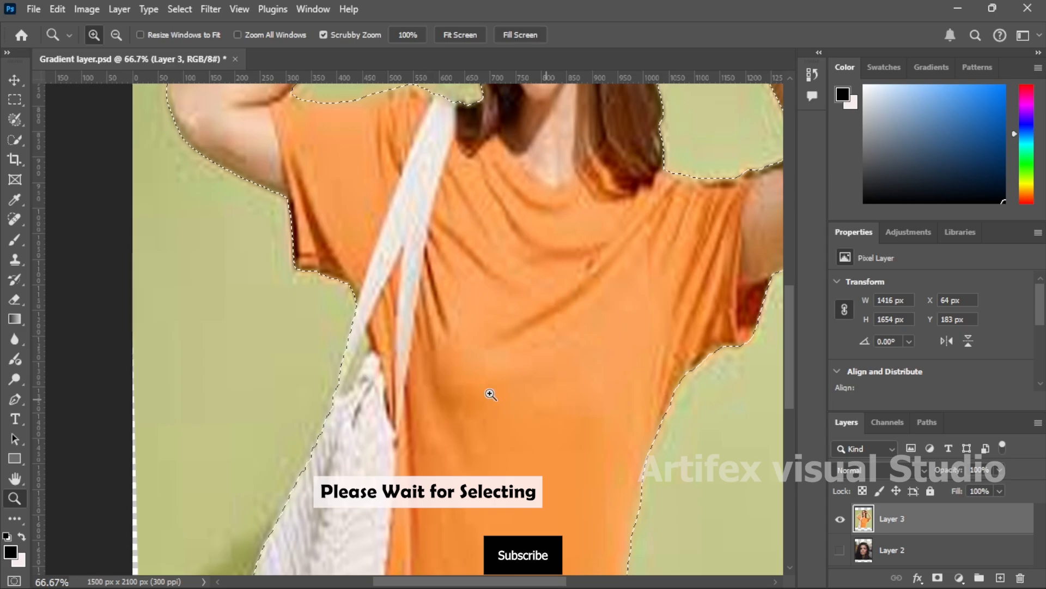
# Step: Try the Quick Selection and Magic Wand tools around the gap between the woman's arm and hair, and clear the selection
pyautogui.click(14, 143)
pyautogui.click(64, 140)
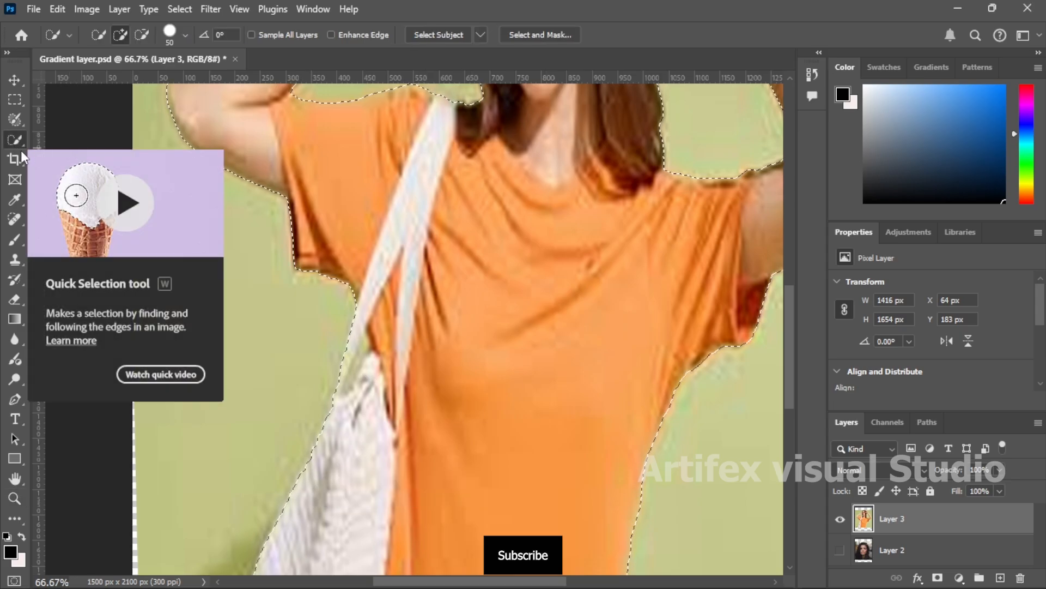
pyautogui.press('[')
pyautogui.press('[')
pyautogui.press('[')
pyautogui.press('[')
pyautogui.press('[')
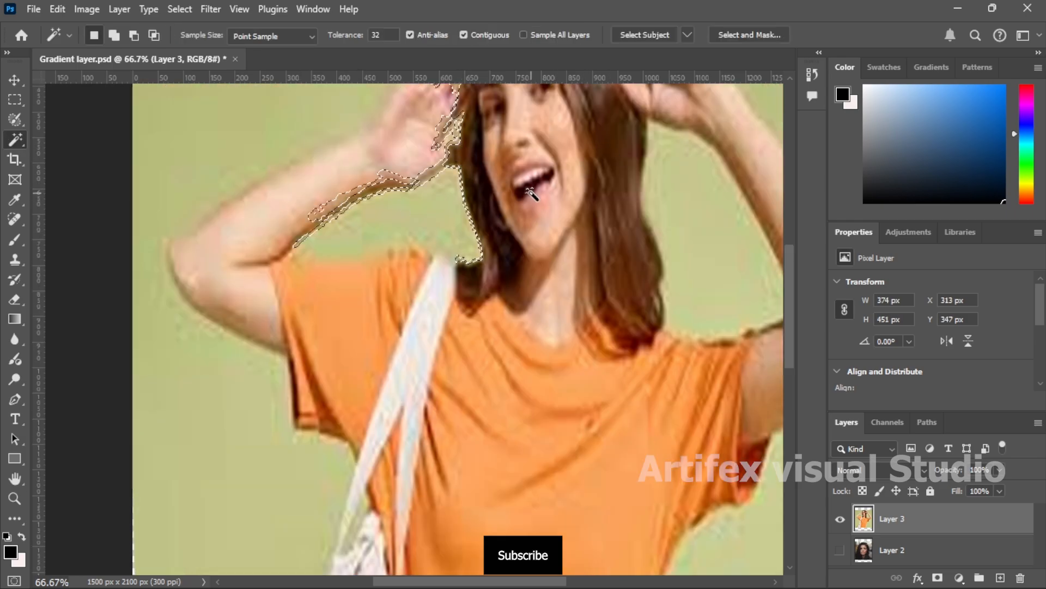
pyautogui.hotkey('ctrl', 'd')
# Step: Select the dark-haired woman on Layer 2 automatically with the Select Subject command, and clear the selection
pyautogui.press('z')
pyautogui.rightClick(538, 202)
pyautogui.click(545, 205)
pyautogui.click(15, 83)
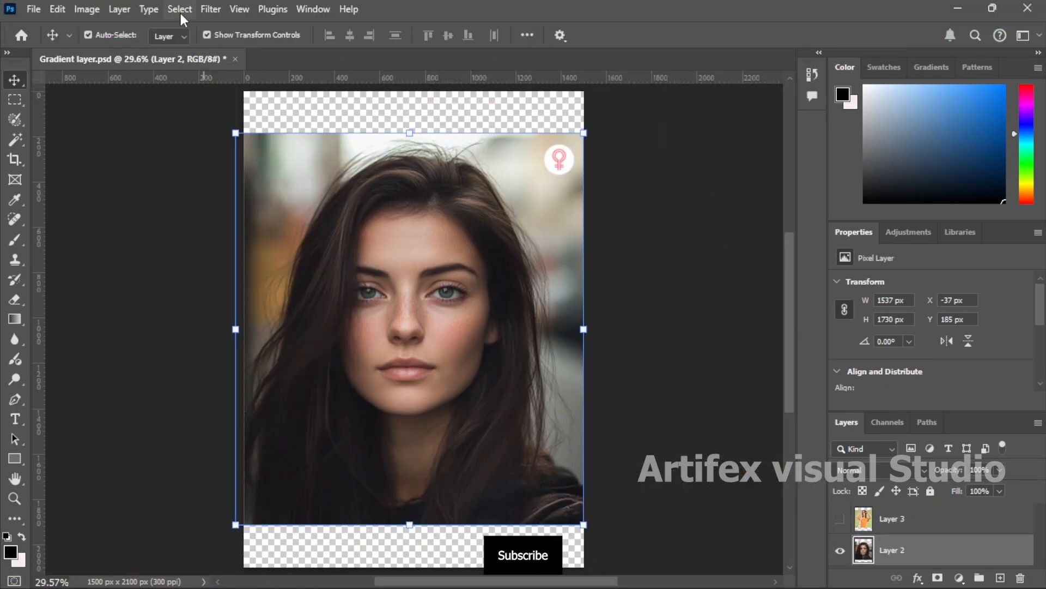
pyautogui.click(181, 13)
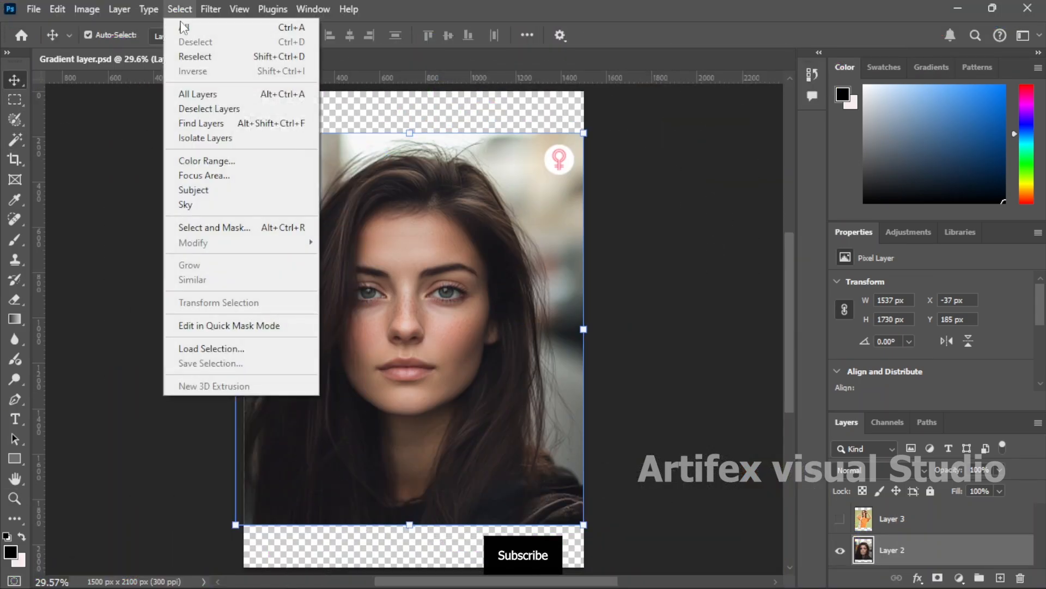
pyautogui.click(197, 194)
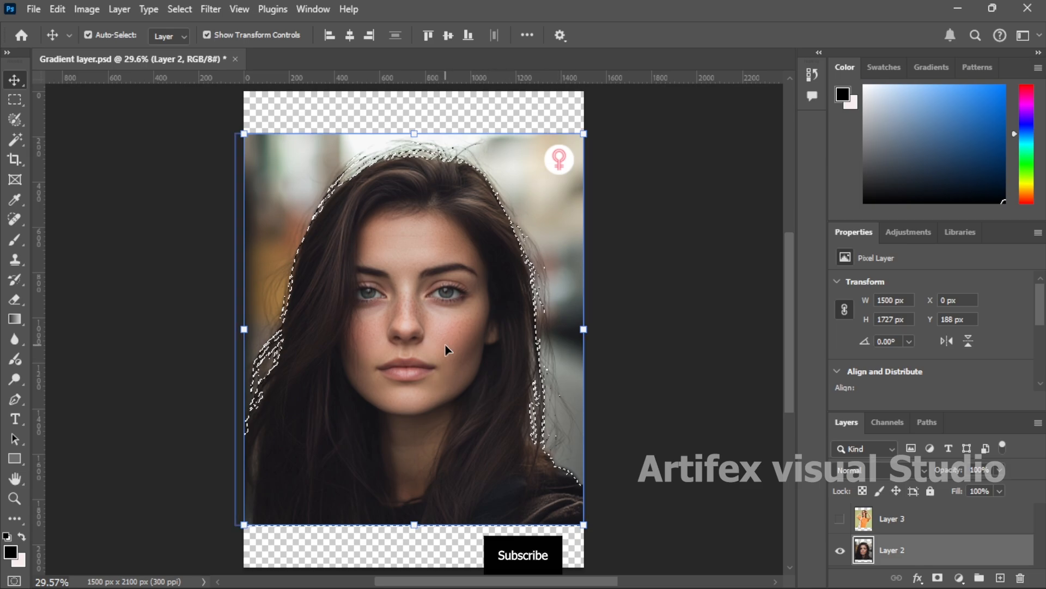
pyautogui.press('ctrl')
pyautogui.hotkey('ctrl', 'd')
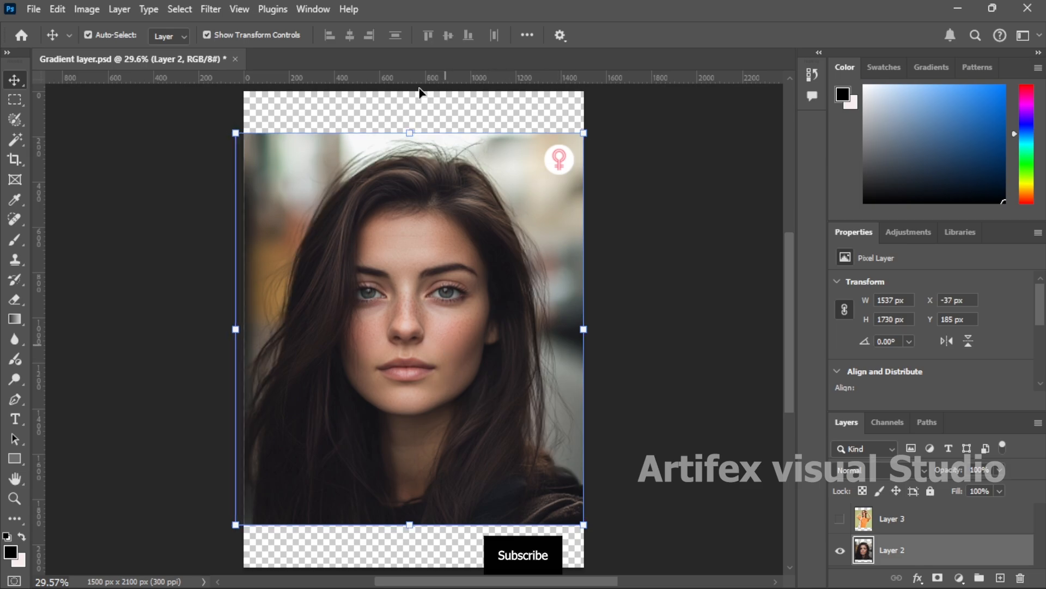
# Step: Open Layer 2 in Select and Mask and automatically select the portrait's subject there
pyautogui.click(182, 11)
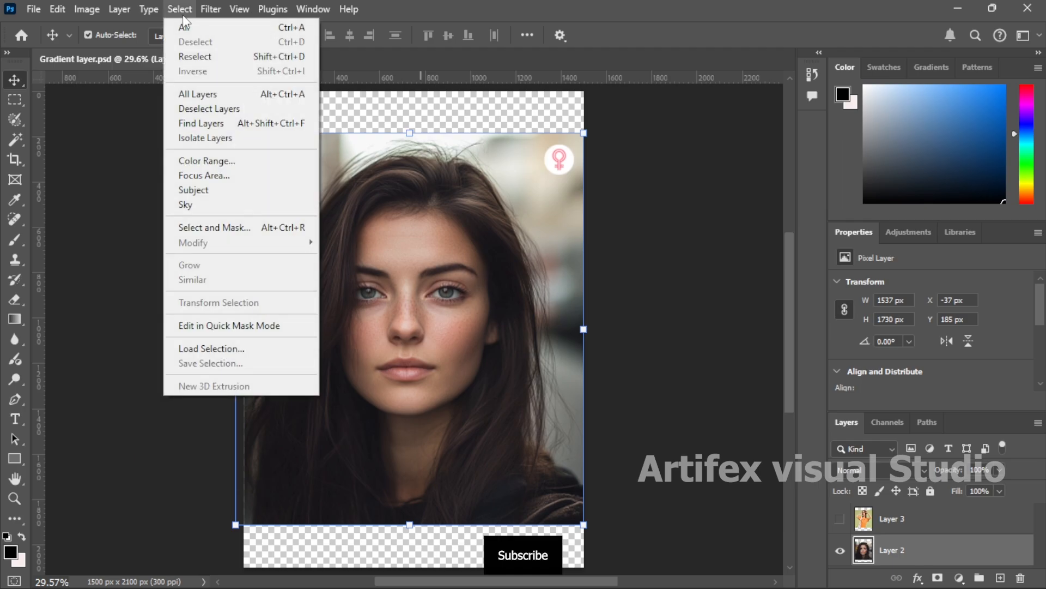
pyautogui.click(224, 227)
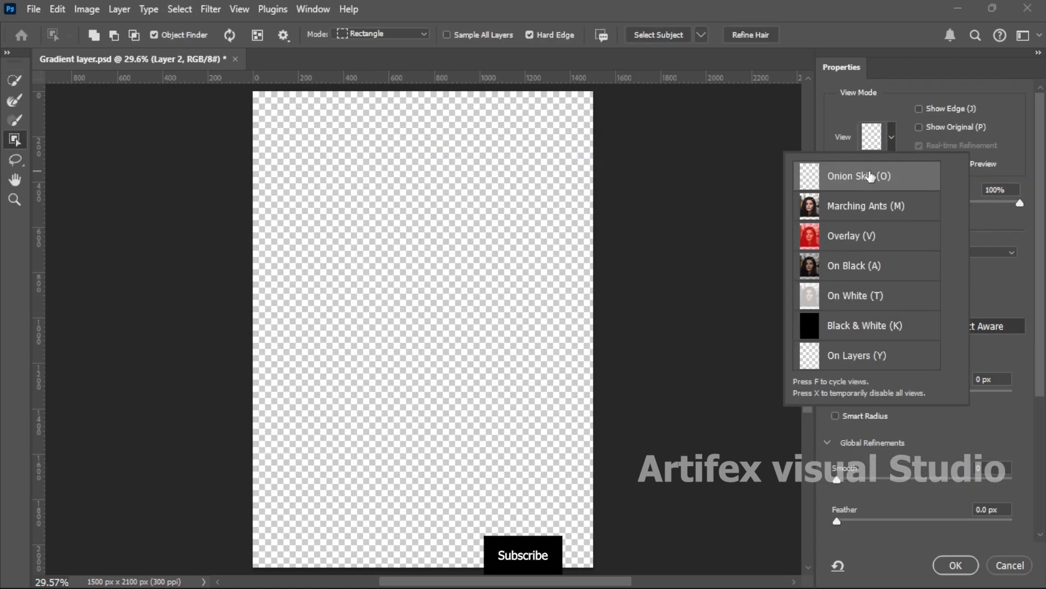
pyautogui.click(775, 155)
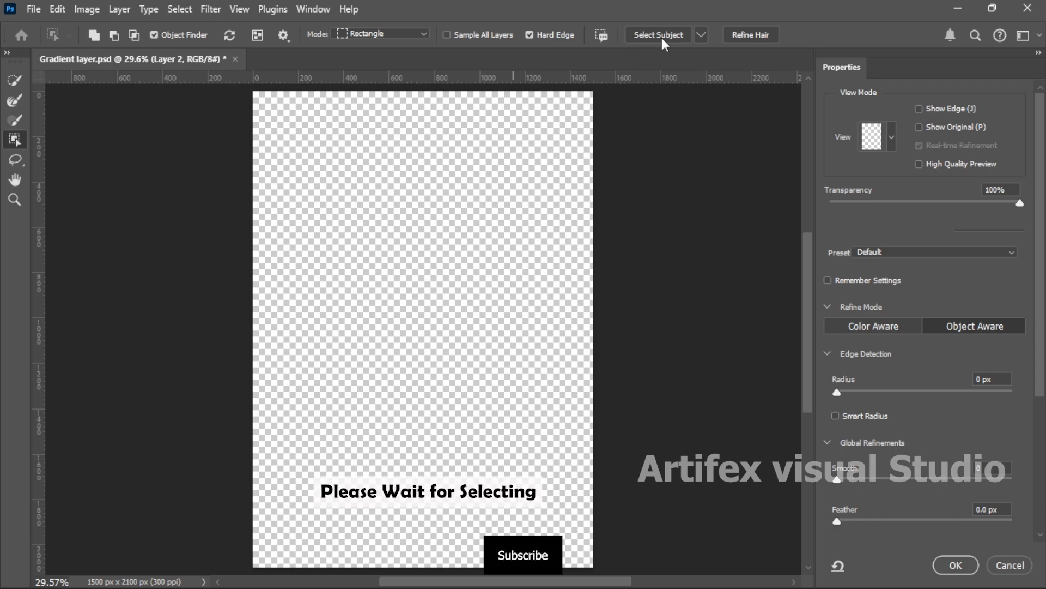
pyautogui.click(664, 35)
pyautogui.scroll(-1, 937, 396)
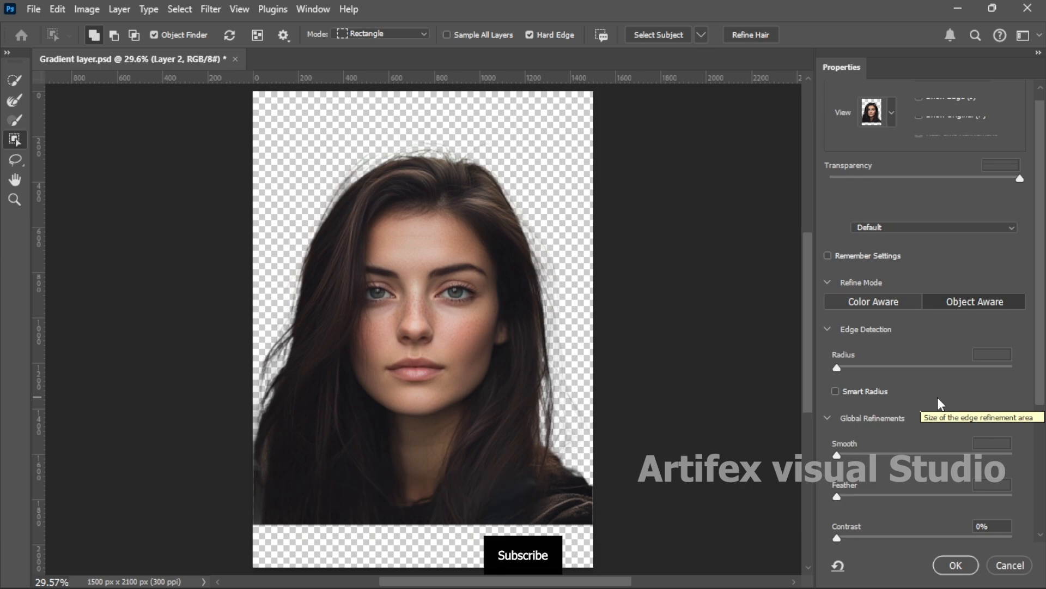
# Step: Show the mask in Overlay view and brush along the edge of the hair with the Refine Edge Brush
pyautogui.scroll(-3, 932, 414)
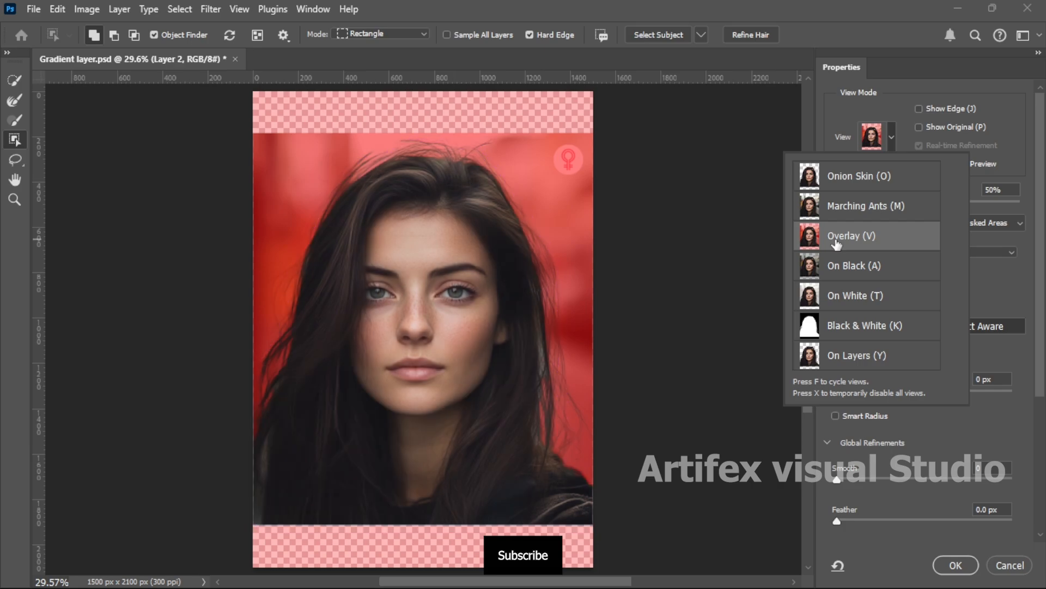
pyautogui.click(682, 278)
pyautogui.press('r')
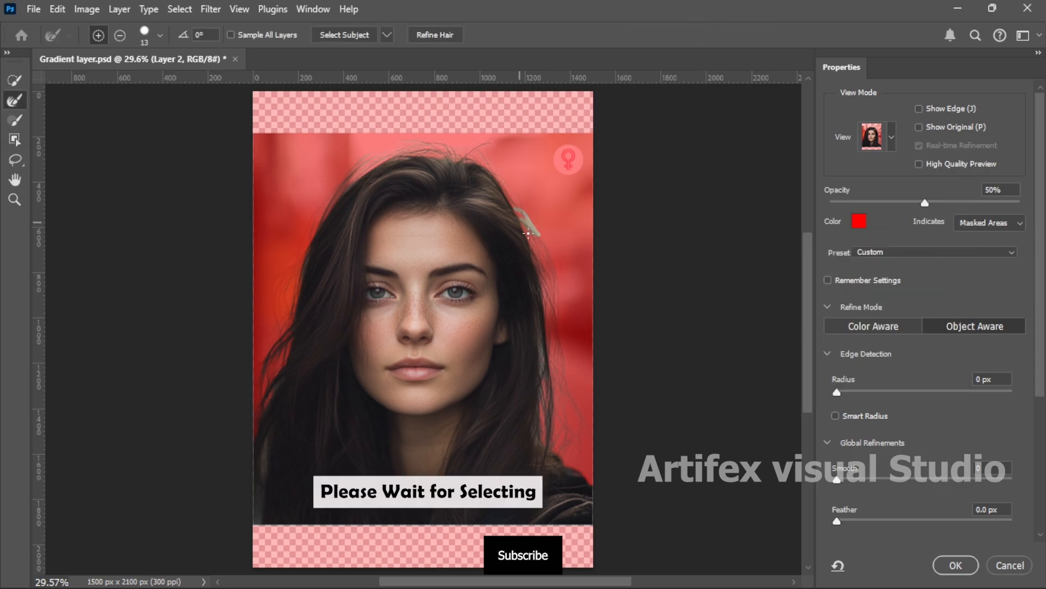
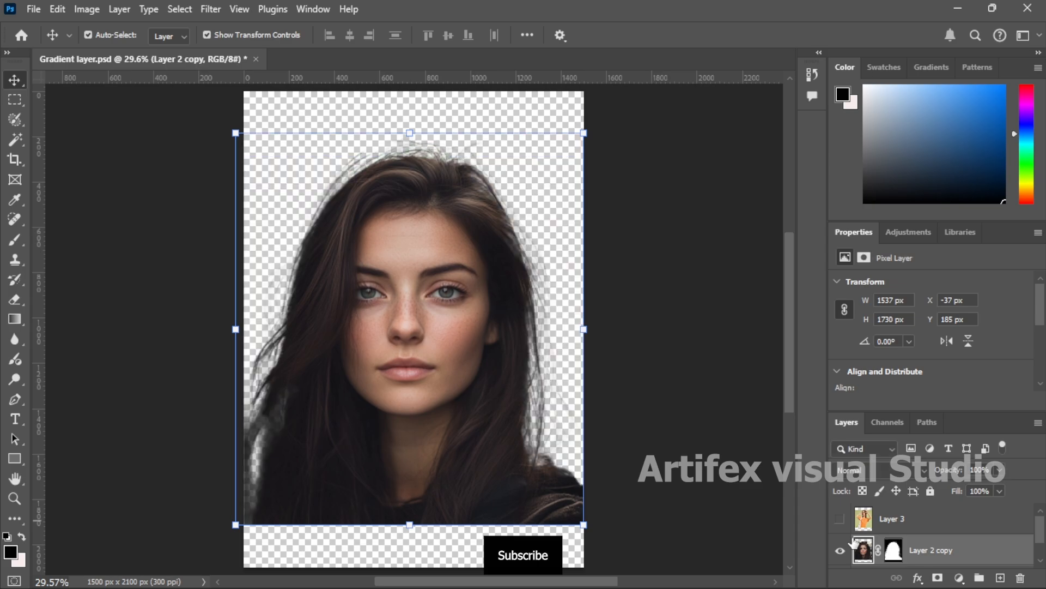
# Step: Delete the masked Layer 2 copy, and deselect the car layer, Layer 4
pyautogui.moveTo(949, 554); pyautogui.dragTo(1022, 578)
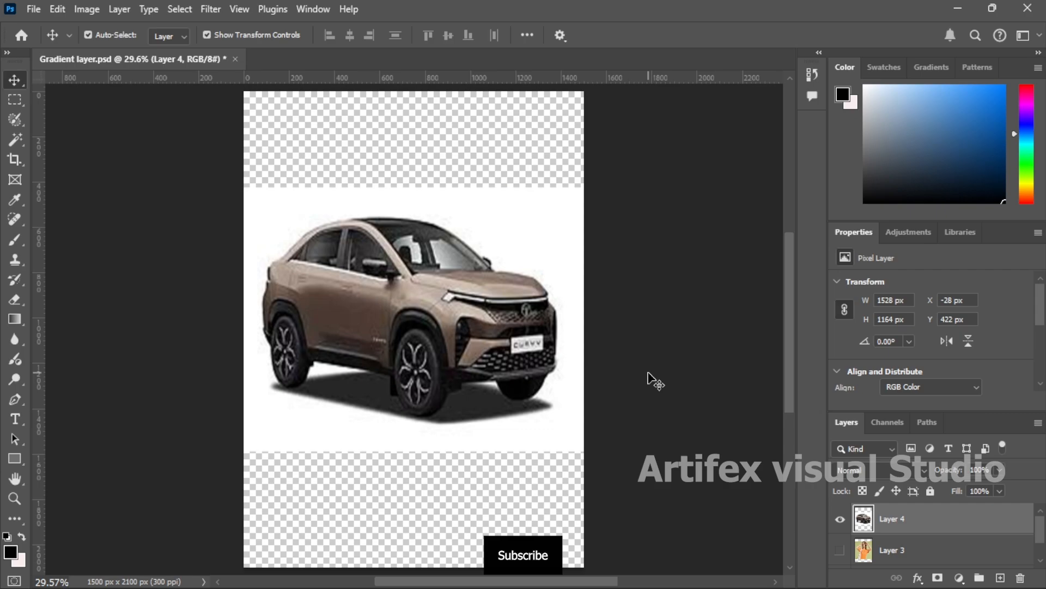
pyautogui.click(655, 381)
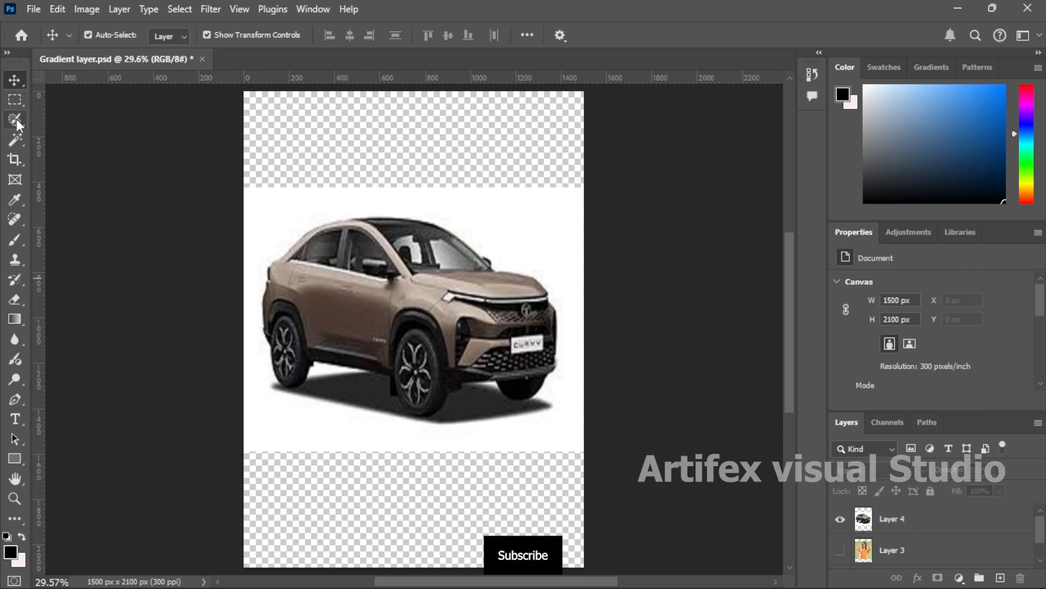
# Step: Activate Layer 4, select the car with a rectangular Object Selection drawn around it, and clear the selection
pyautogui.rightClick(15, 139)
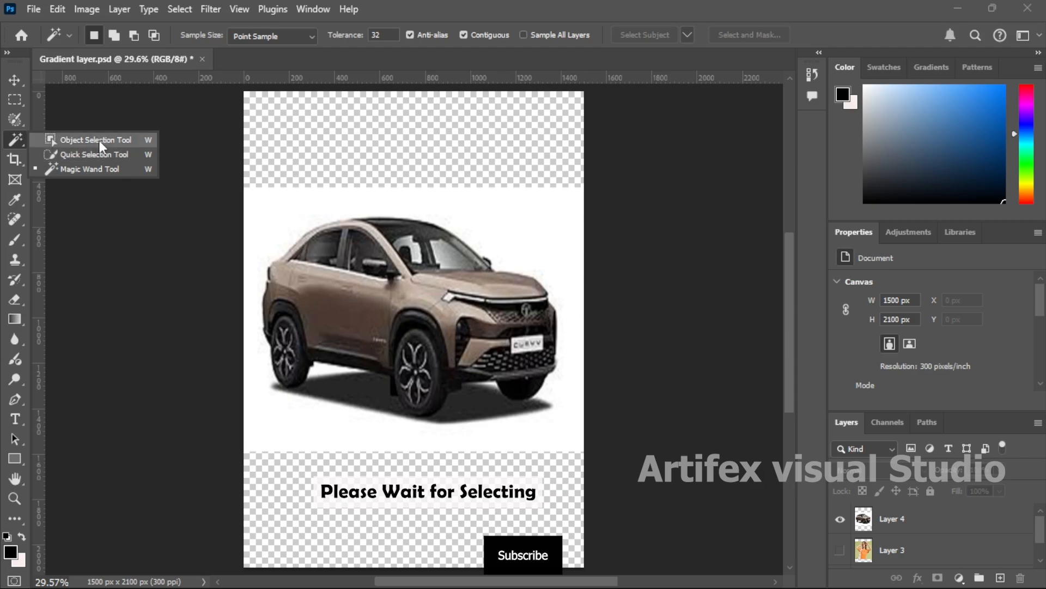
pyautogui.click(99, 140)
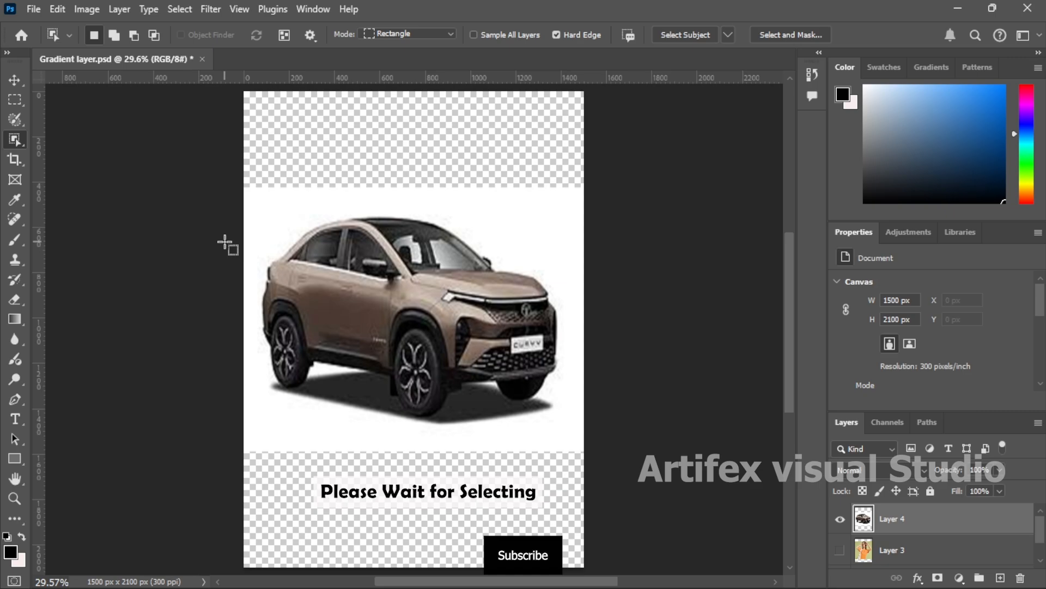
pyautogui.moveTo(255, 206); pyautogui.dragTo(563, 421)
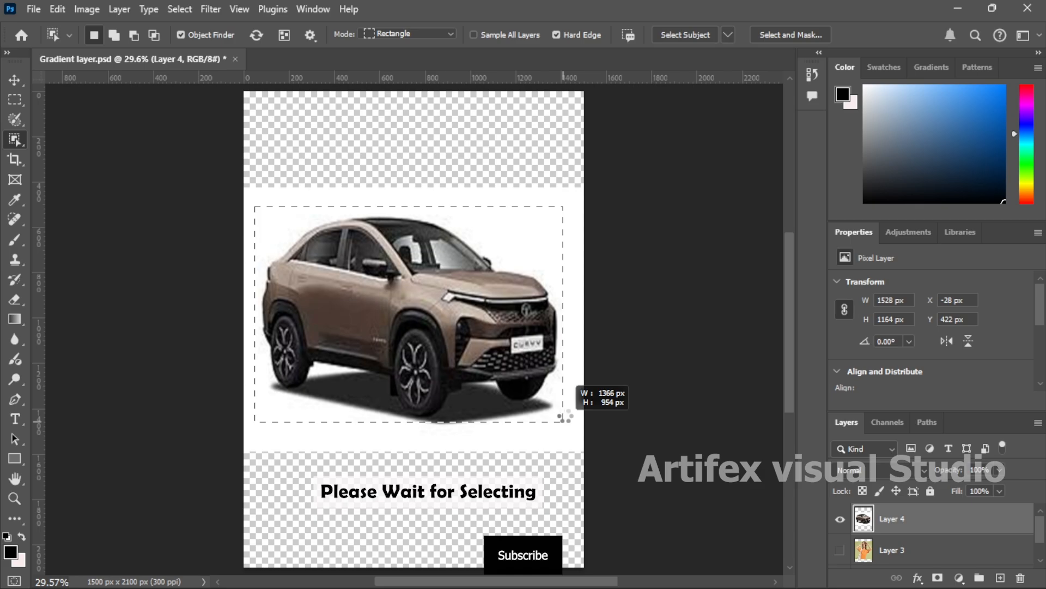
pyautogui.moveTo(563, 420); pyautogui.dragTo(563, 420)
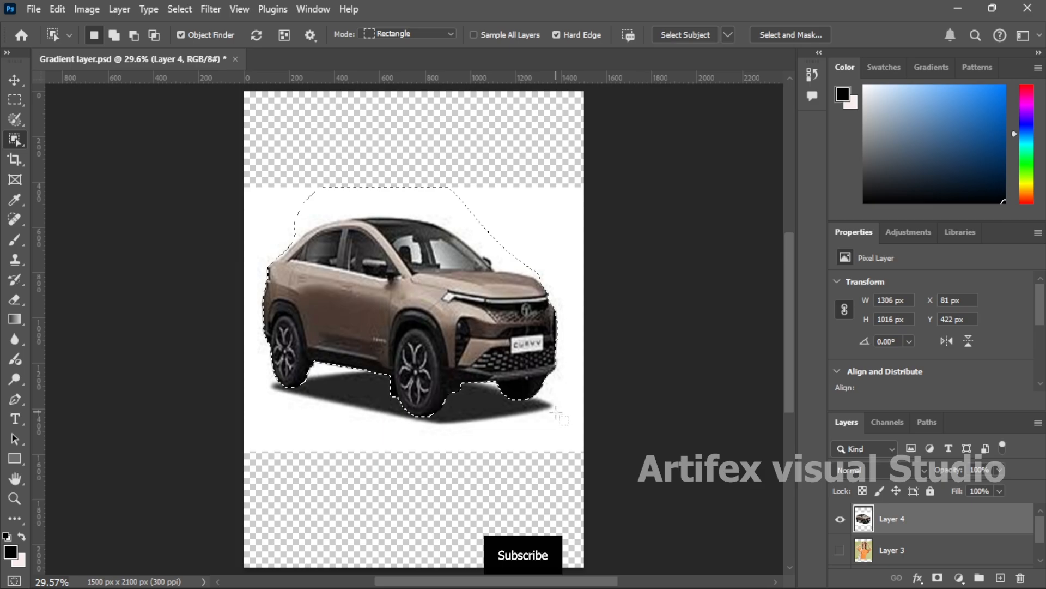
pyautogui.hotkey('ctrl', 'd')
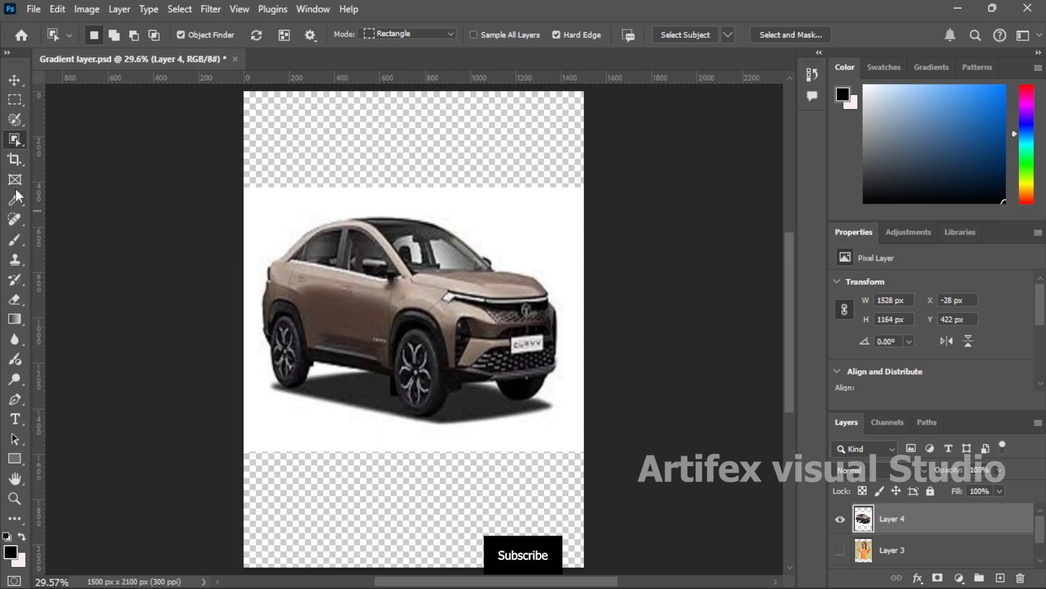
# Step: Brush over the car's side, rear wheel, windows, roof and front with the Quick Selection tool to select the whole car
pyautogui.hotkey('shift', 'w')
pyautogui.moveTo(349, 306); pyautogui.dragTo(279, 361)
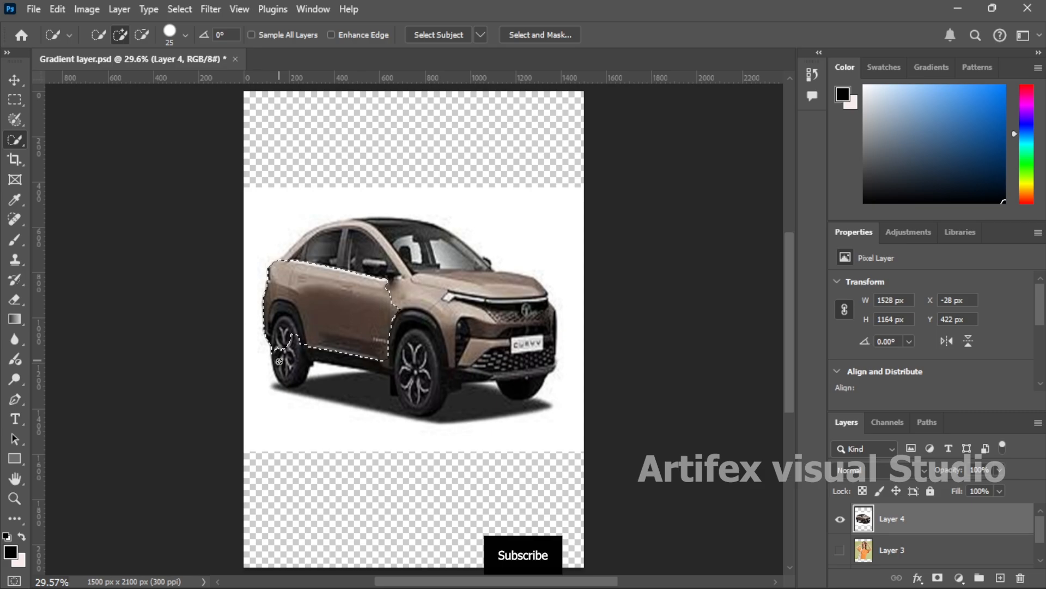
pyautogui.moveTo(279, 361)
pyautogui.mouseDown()
pyautogui.moveTo(278, 305)
pyautogui.moveTo(297, 251)
pyautogui.mouseUp()
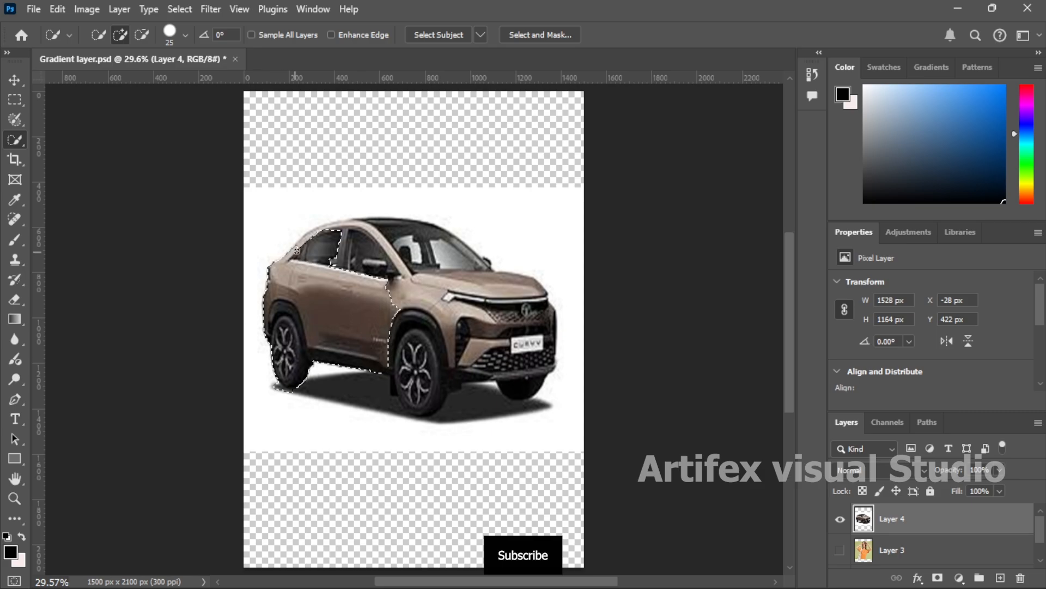
pyautogui.moveTo(297, 251)
pyautogui.mouseDown()
pyautogui.moveTo(376, 226)
pyautogui.moveTo(446, 241)
pyautogui.mouseUp()
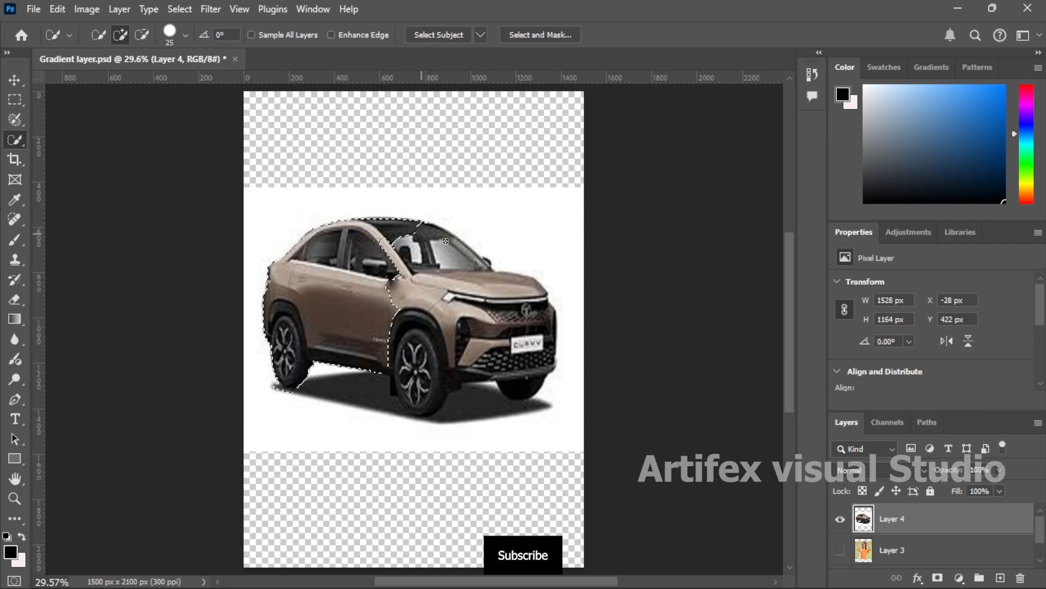
pyautogui.moveTo(446, 241)
pyautogui.mouseDown()
pyautogui.moveTo(551, 345)
pyautogui.moveTo(489, 361)
pyautogui.moveTo(443, 352)
pyautogui.moveTo(478, 330)
pyautogui.moveTo(394, 391)
pyautogui.moveTo(355, 402)
pyautogui.mouseUp()
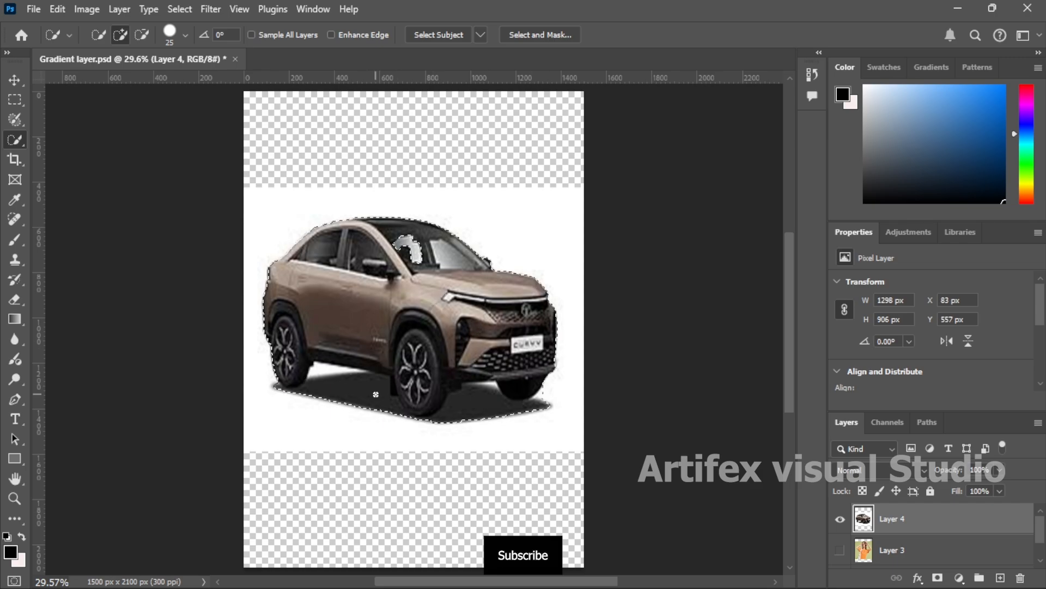
# Step: Subtract the ground shadow beneath the car from the quick selection, undoing strokes that cut into the front wheel
pyautogui.moveTo(327, 388)
pyautogui.keyDown('alt'); pyautogui.mouseDown()
pyautogui.moveTo(303, 388)
pyautogui.moveTo(347, 366)
pyautogui.moveTo(380, 381)
pyautogui.moveTo(380, 392)
pyautogui.mouseUp(); pyautogui.keyUp('alt')
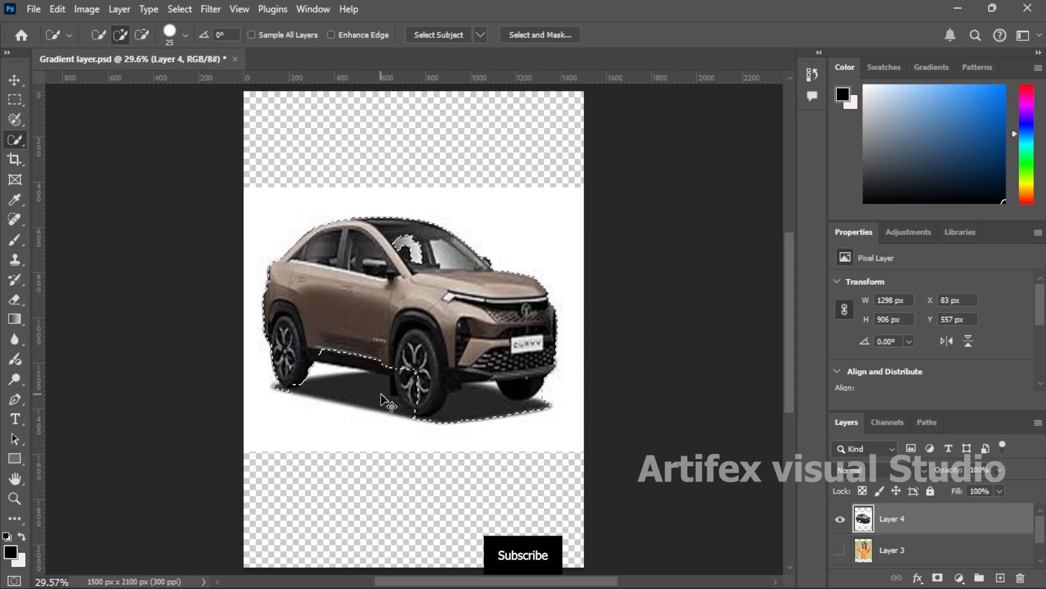
pyautogui.hotkey('ctrl', 'z')
pyautogui.moveTo(311, 391)
pyautogui.mouseDown()
pyautogui.moveTo(321, 372)
pyautogui.moveTo(333, 382)
pyautogui.moveTo(369, 377)
pyautogui.mouseUp()
pyautogui.moveTo(396, 413)
pyautogui.mouseDown()
pyautogui.moveTo(439, 418)
pyautogui.moveTo(460, 394)
pyautogui.moveTo(468, 401)
pyautogui.mouseUp()
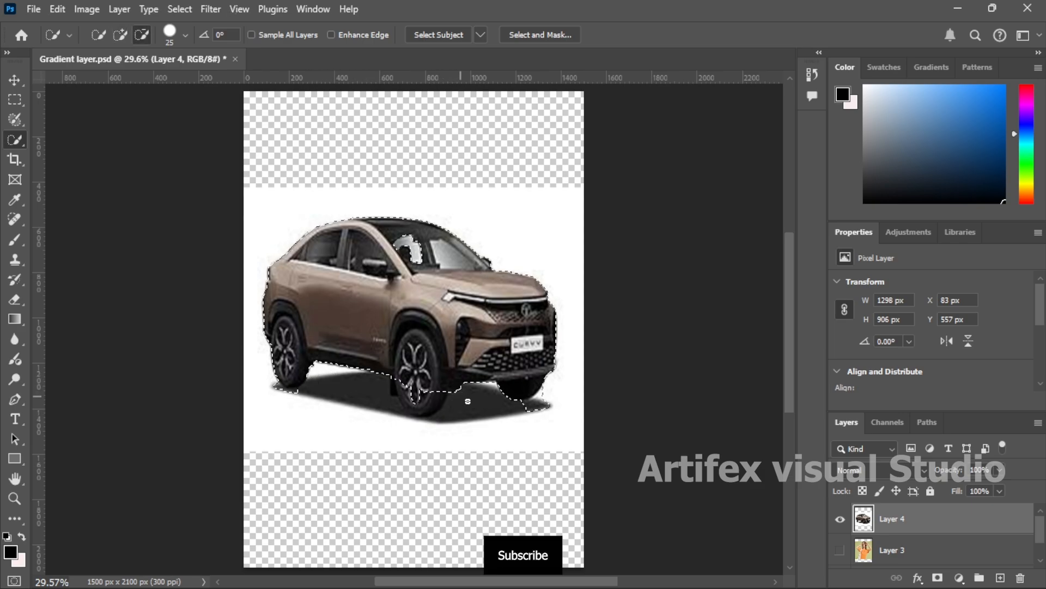
pyautogui.hotkey('ctrl', 'z')
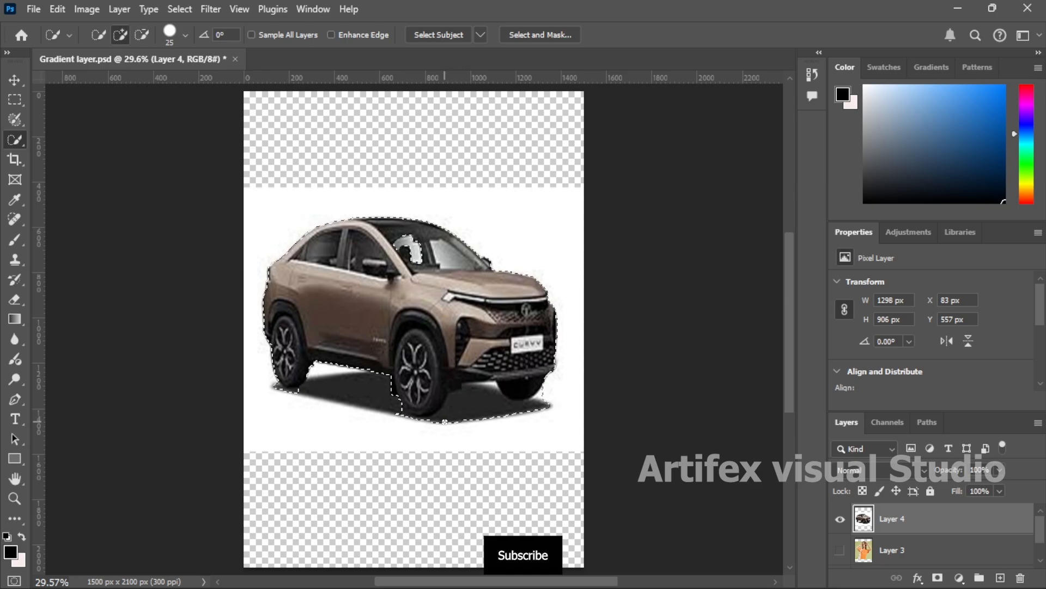
pyautogui.moveTo(442, 421)
pyautogui.mouseDown()
pyautogui.moveTo(439, 404)
pyautogui.moveTo(478, 396)
pyautogui.mouseUp()
# Step: Clear the selection and try the Magic Wand at tolerance 32 on the car's side, hood and windshield in turn
pyautogui.rightClick(15, 140)
pyautogui.click(98, 169)
pyautogui.hotkey('ctrl', 'd')
pyautogui.click(389, 306)
pyautogui.click(450, 279)
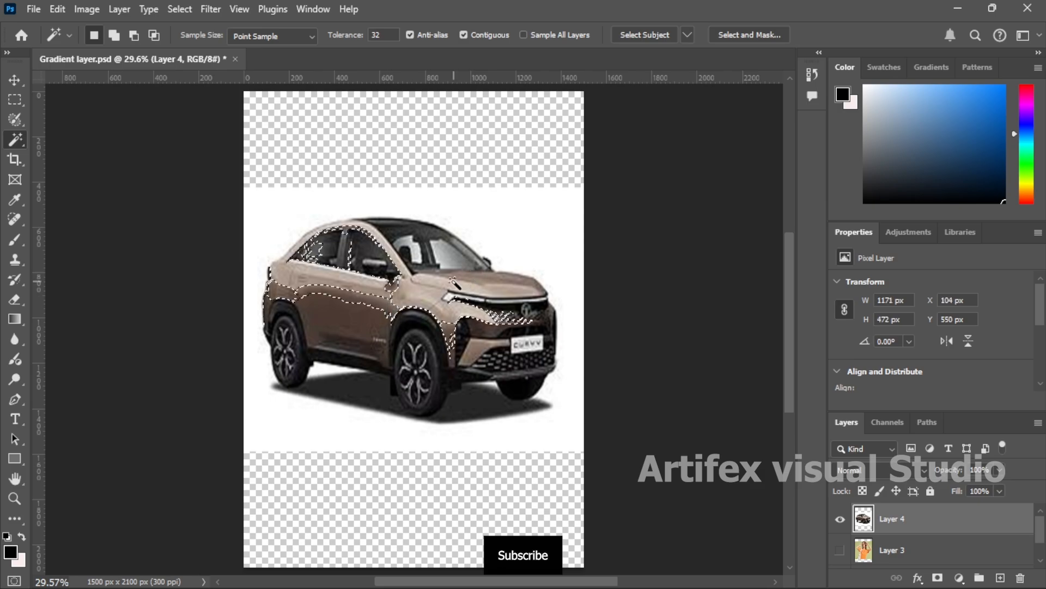
pyautogui.click(417, 252)
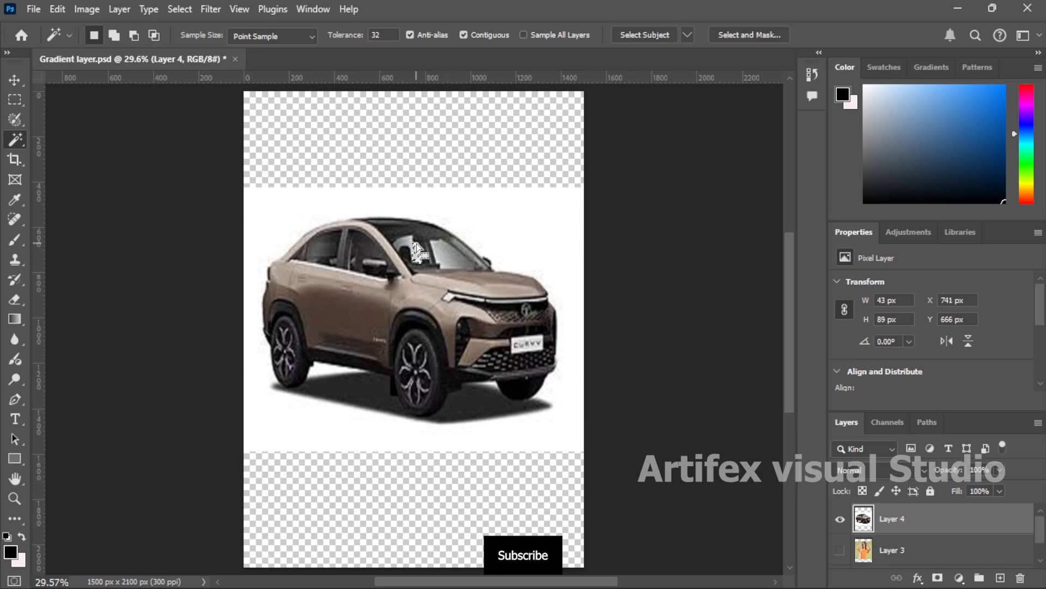
# Step: Add more areas of the car's body and wheels to the Magic Wand selection, and clear the selection
pyautogui.keyDown('shift'); pyautogui.click(380, 292); pyautogui.keyUp('shift')
pyautogui.keyDown('shift'); pyautogui.click(334, 294); pyautogui.keyUp('shift')
pyautogui.keyDown('shift'); pyautogui.click(338, 312); pyautogui.keyUp('shift')
pyautogui.keyDown('shift'); pyautogui.click(412, 351); pyautogui.keyUp('shift')
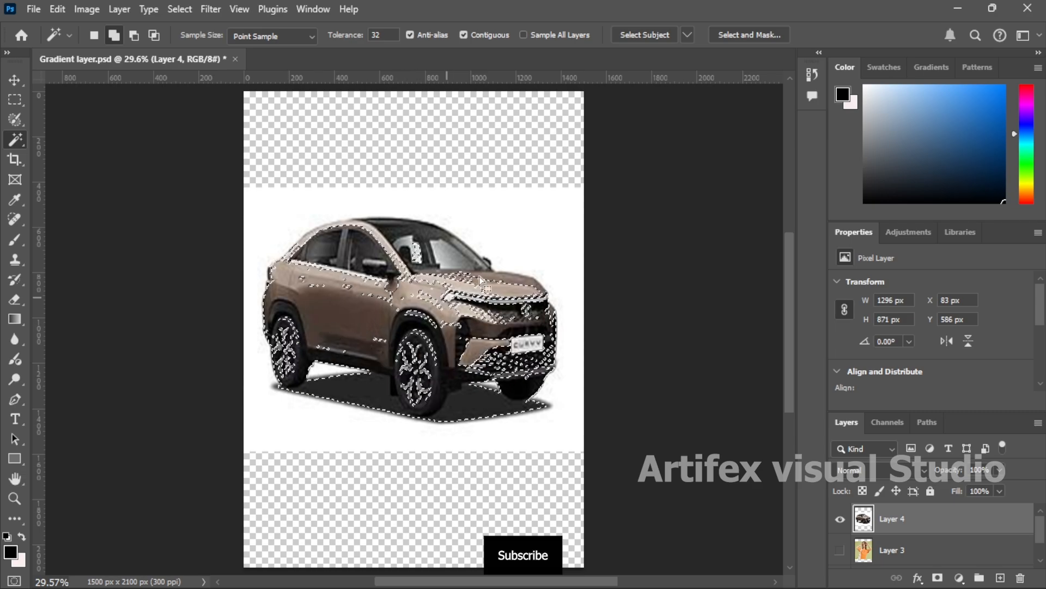
pyautogui.hotkey('ctrl', 'd')
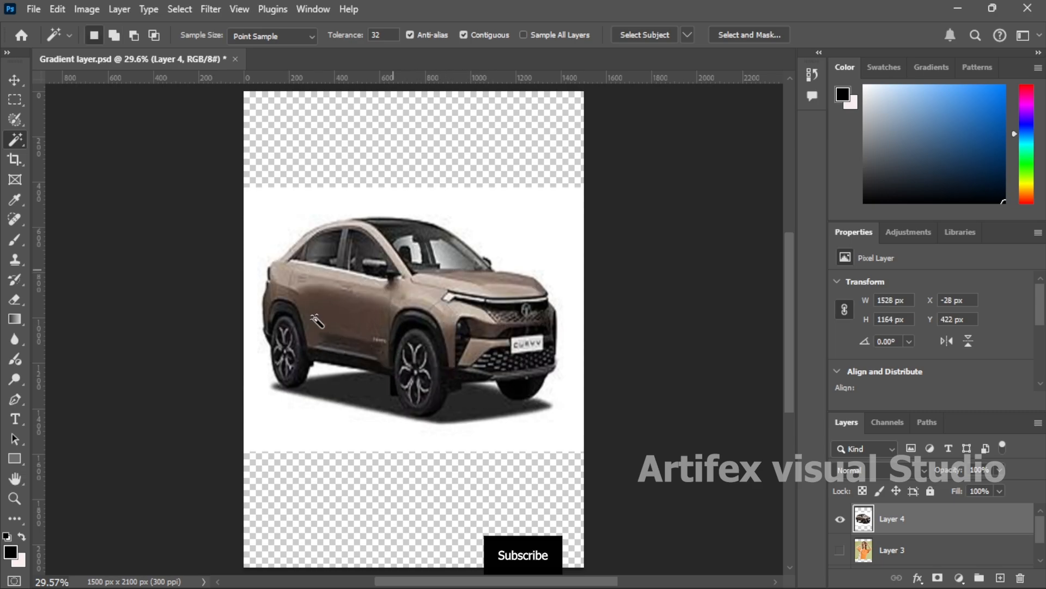
# Step: Draw a loose freehand Lasso selection around the whole car, and clear the selection
pyautogui.click(19, 122)
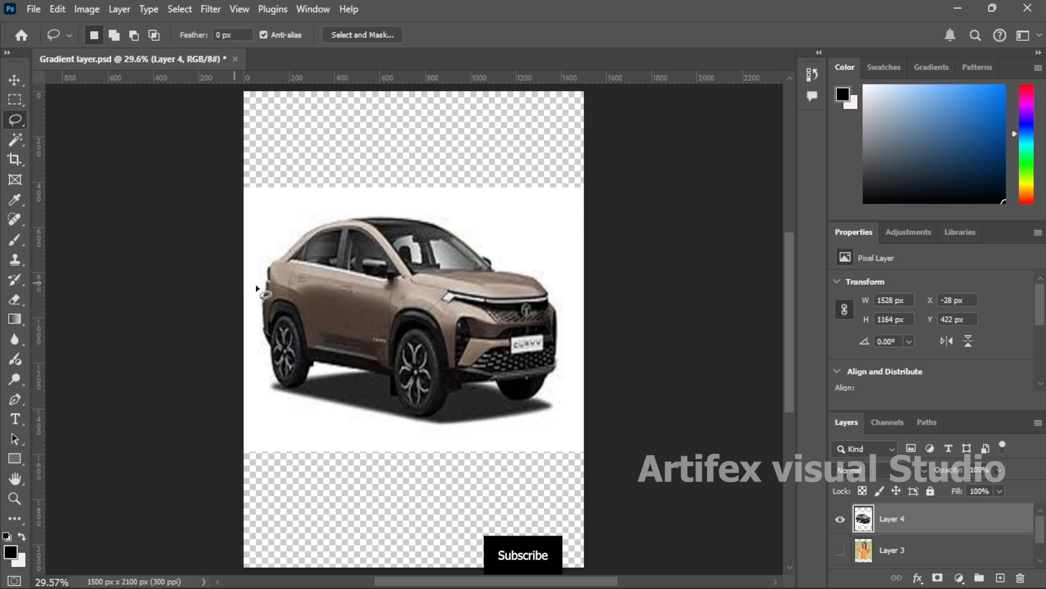
pyautogui.moveTo(261, 325)
pyautogui.mouseDown()
pyautogui.moveTo(256, 277)
pyautogui.moveTo(270, 247)
pyautogui.moveTo(386, 201)
pyautogui.moveTo(478, 216)
pyautogui.moveTo(564, 285)
pyautogui.moveTo(588, 343)
pyautogui.moveTo(565, 398)
pyautogui.moveTo(518, 415)
pyautogui.moveTo(299, 405)
pyautogui.moveTo(255, 321)
pyautogui.mouseUp()
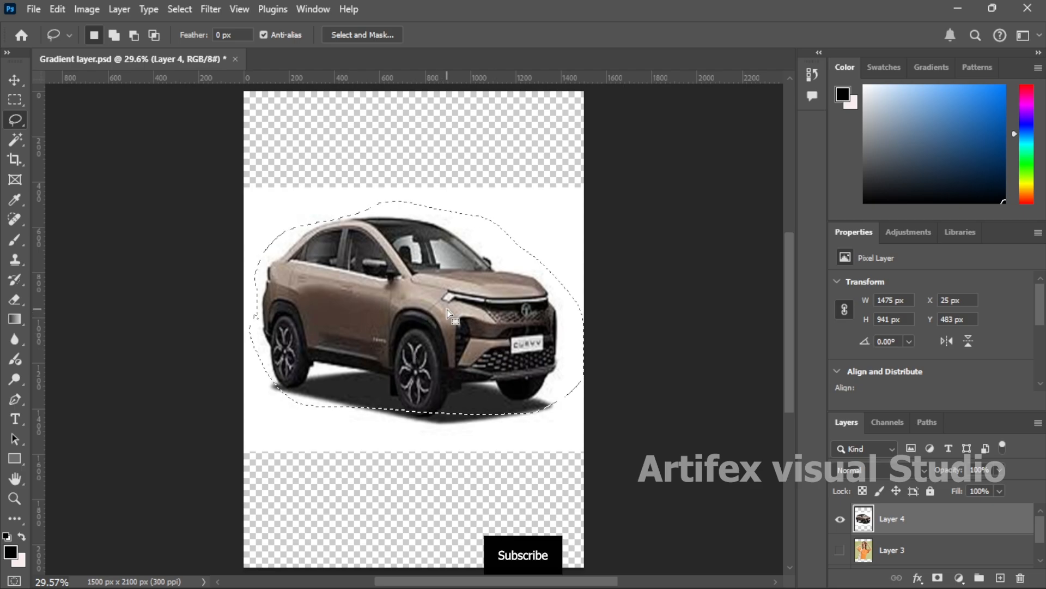
pyautogui.hotkey('ctrl', 'd')
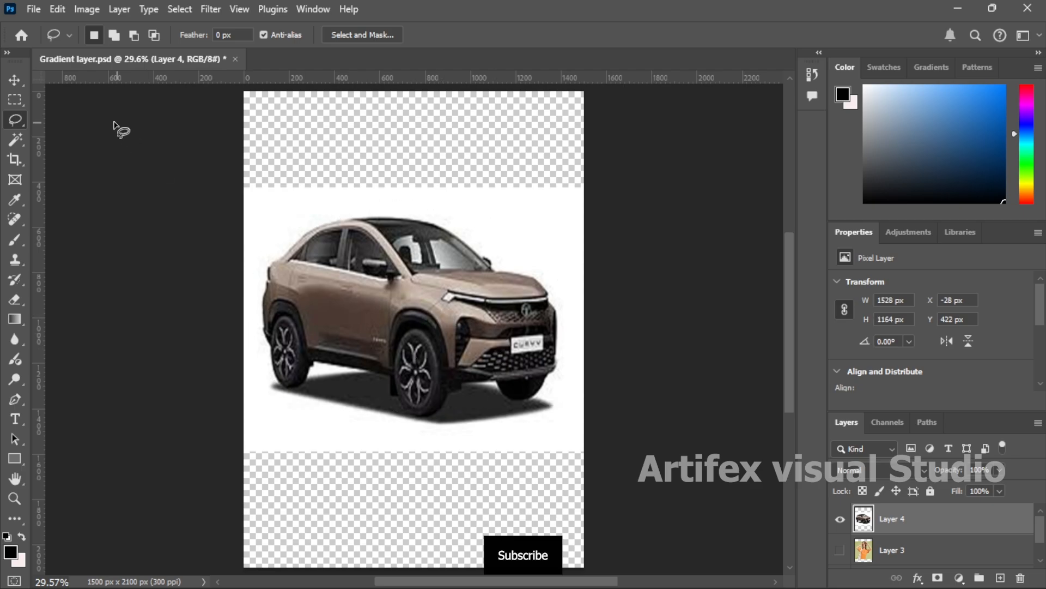
# Step: Enclose the whole car in a closed, straight-edged Polygonal Lasso selection, and clear the selection
pyautogui.rightClick(13, 121)
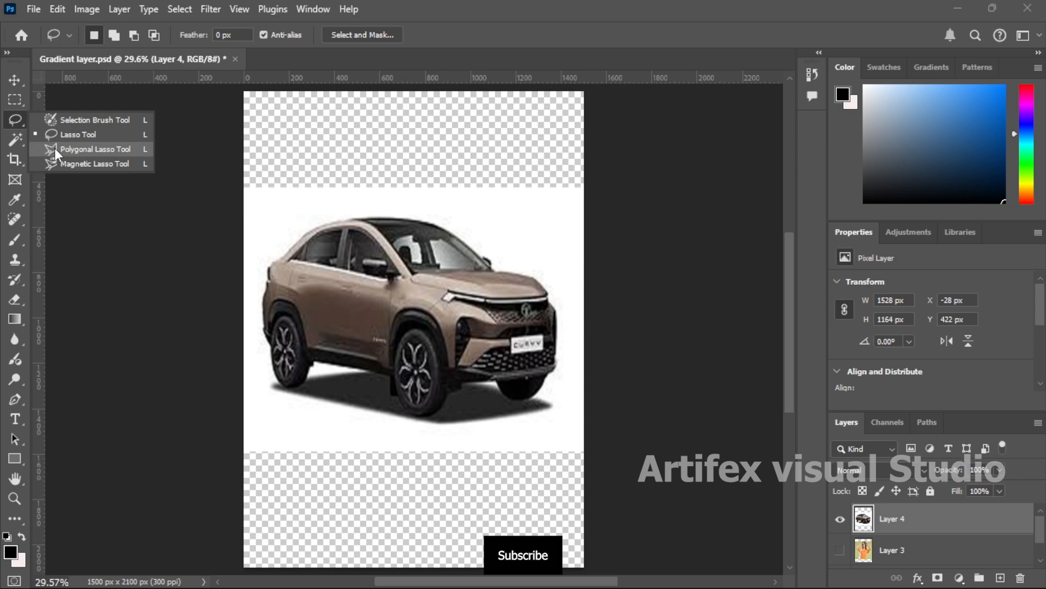
pyautogui.click(54, 147)
pyautogui.click(278, 211)
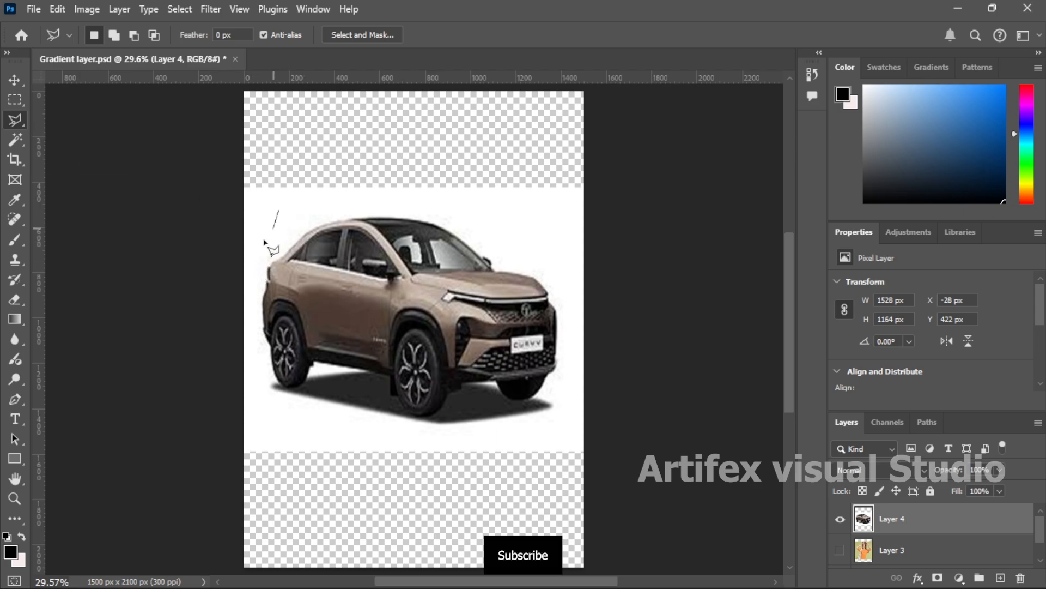
pyautogui.click(240, 362)
pyautogui.click(274, 384)
pyautogui.click(321, 406)
pyautogui.click(410, 426)
pyautogui.click(485, 426)
pyautogui.click(569, 418)
pyautogui.click(560, 293)
pyautogui.click(536, 239)
pyautogui.click(463, 208)
pyautogui.click(378, 194)
pyautogui.click(295, 199)
pyautogui.click(267, 207)
pyautogui.press('BackSpace')
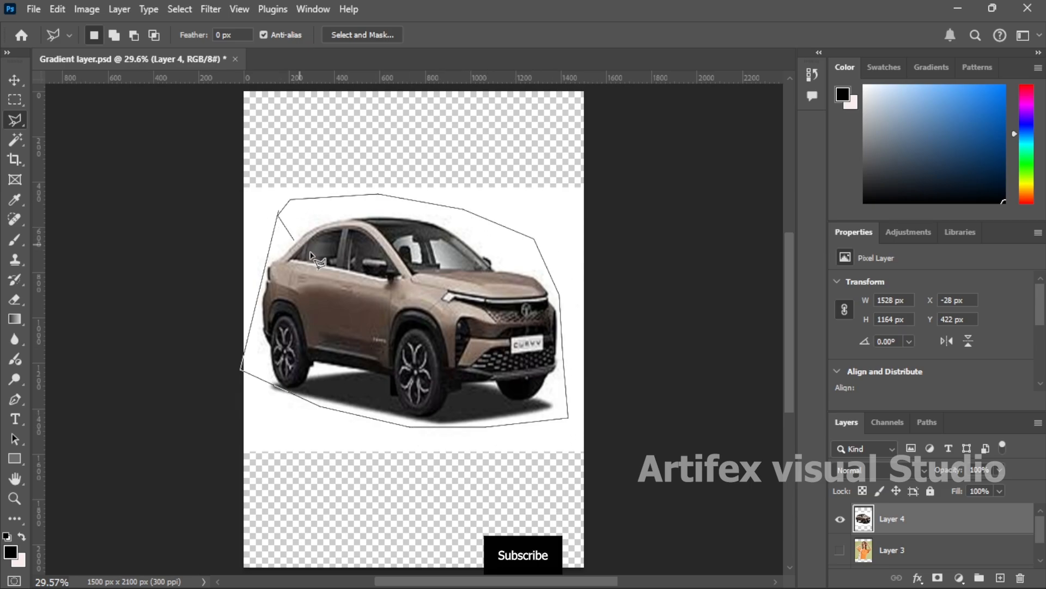
pyautogui.click(278, 211)
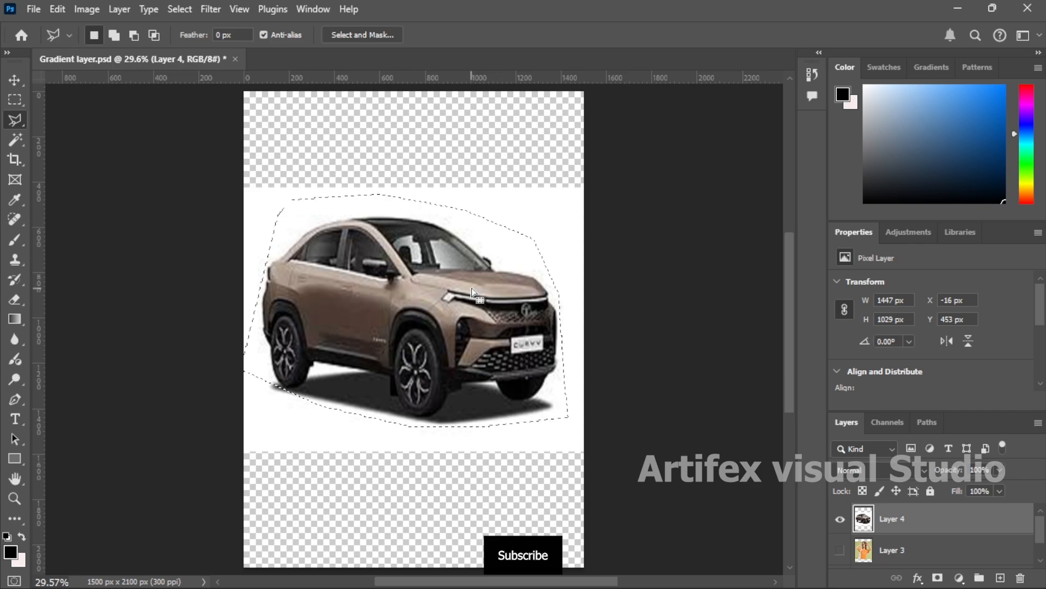
pyautogui.hotkey('ctrl', 'd')
# Step: Trace the car's outline with the Magnetic Lasso, close the selection at its starting point, and clear it
pyautogui.rightClick(10, 119)
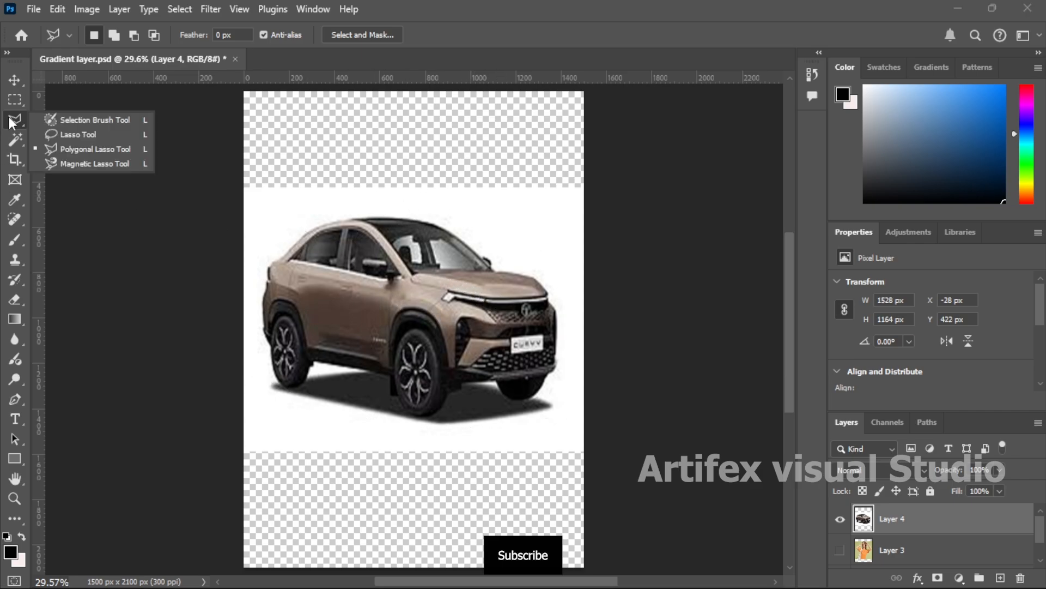
pyautogui.click(71, 161)
pyautogui.click(288, 218)
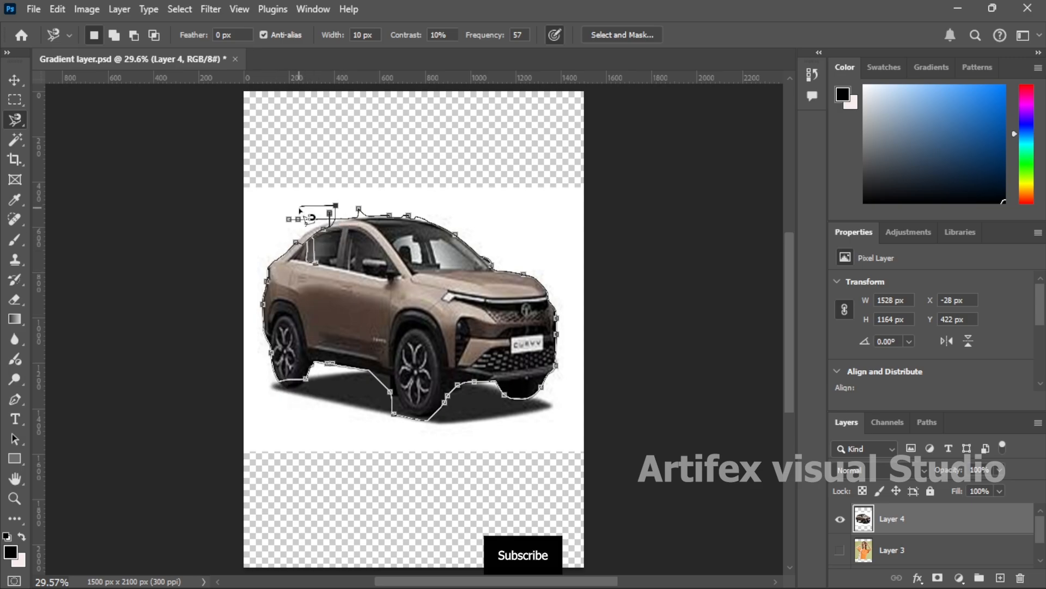
pyautogui.click(290, 218)
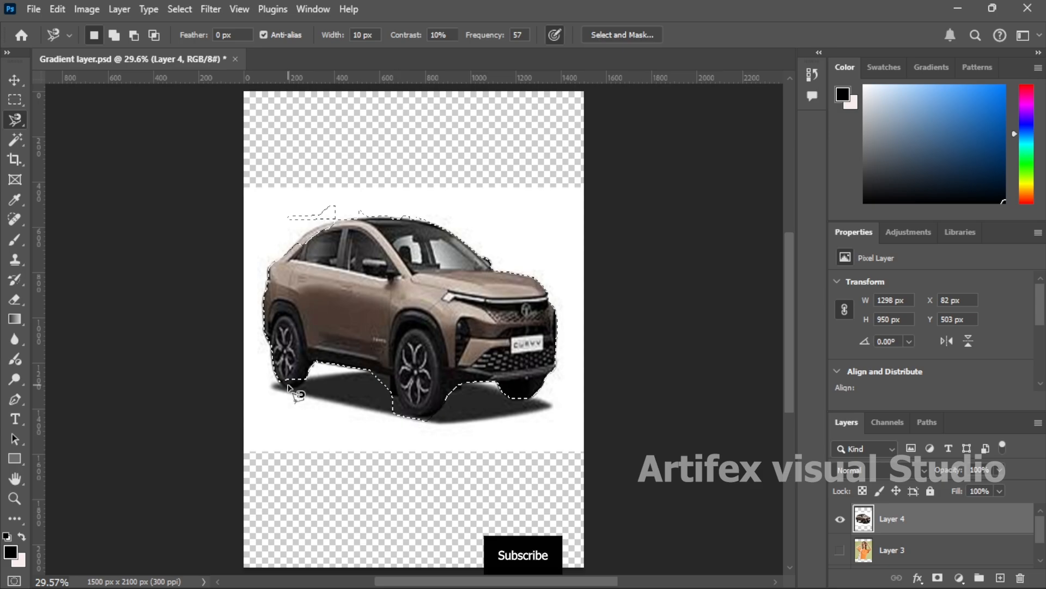
pyautogui.hotkey('ctrl', 'd')
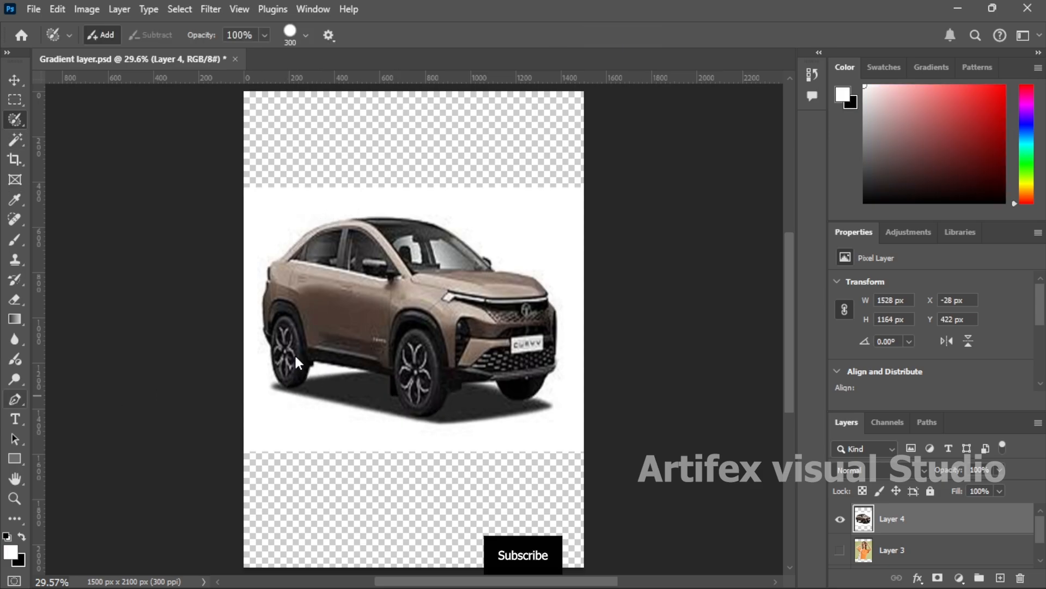
# Step: Start a Pen tool path up the car's rear edge, from just above the rear wheel towards the tail light
pyautogui.rightClick(15, 399)
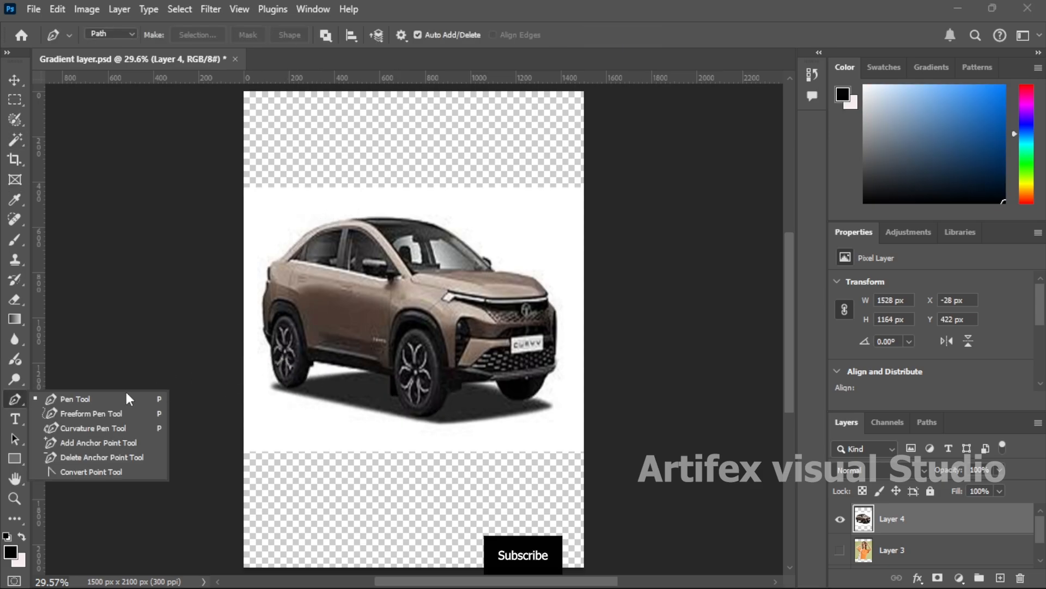
pyautogui.click(105, 398)
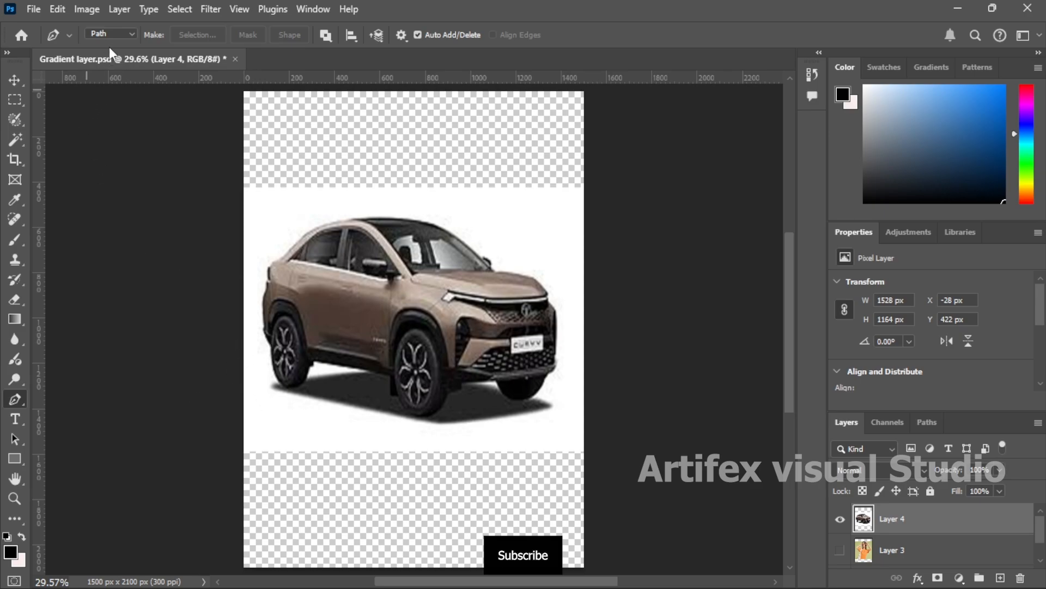
pyautogui.press('z')
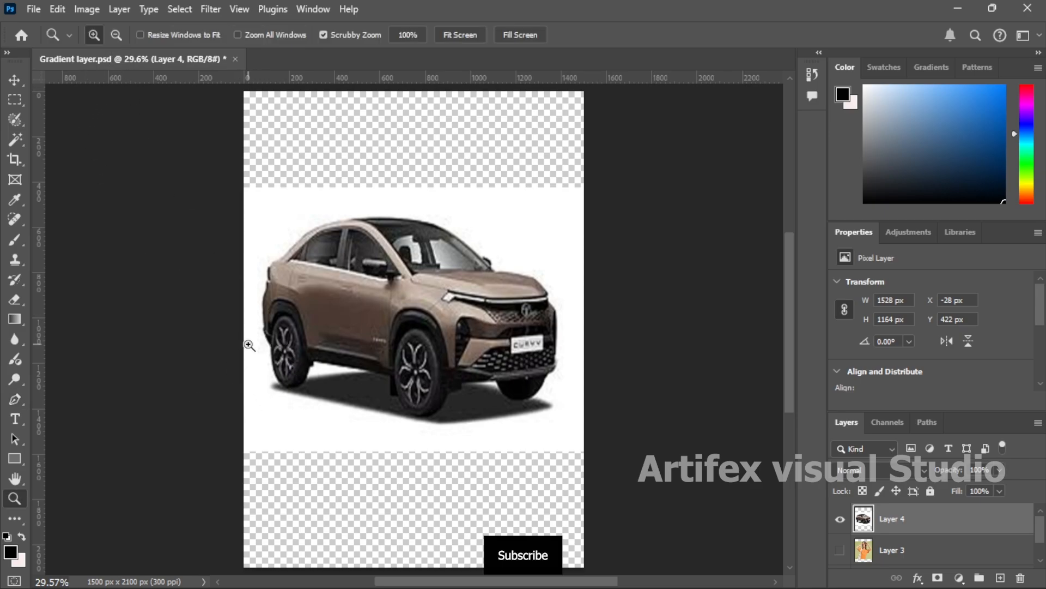
pyautogui.click(279, 350)
pyautogui.click(278, 349)
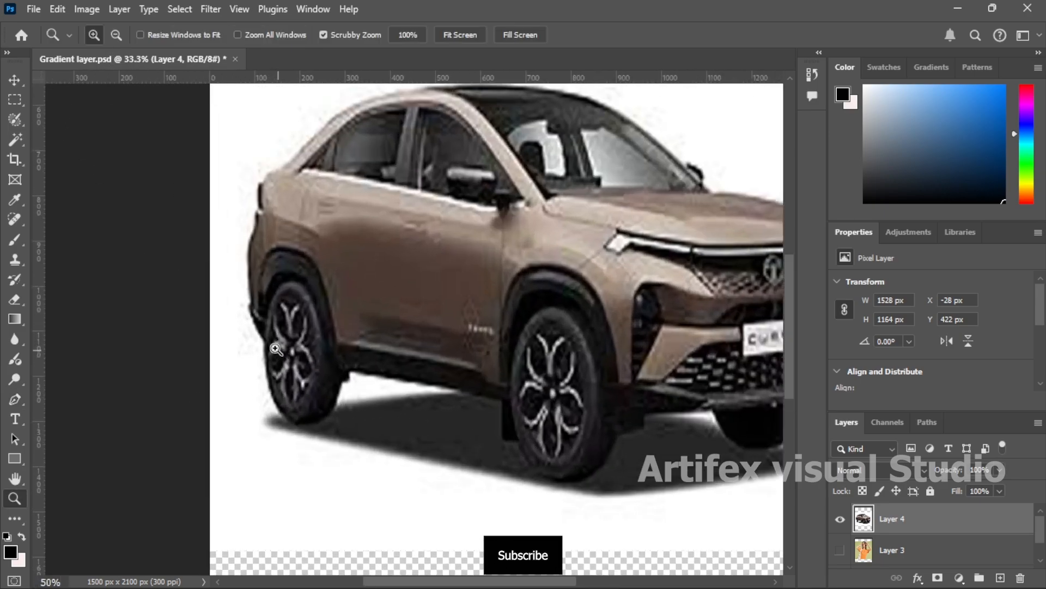
pyautogui.click(272, 341)
pyautogui.press('p')
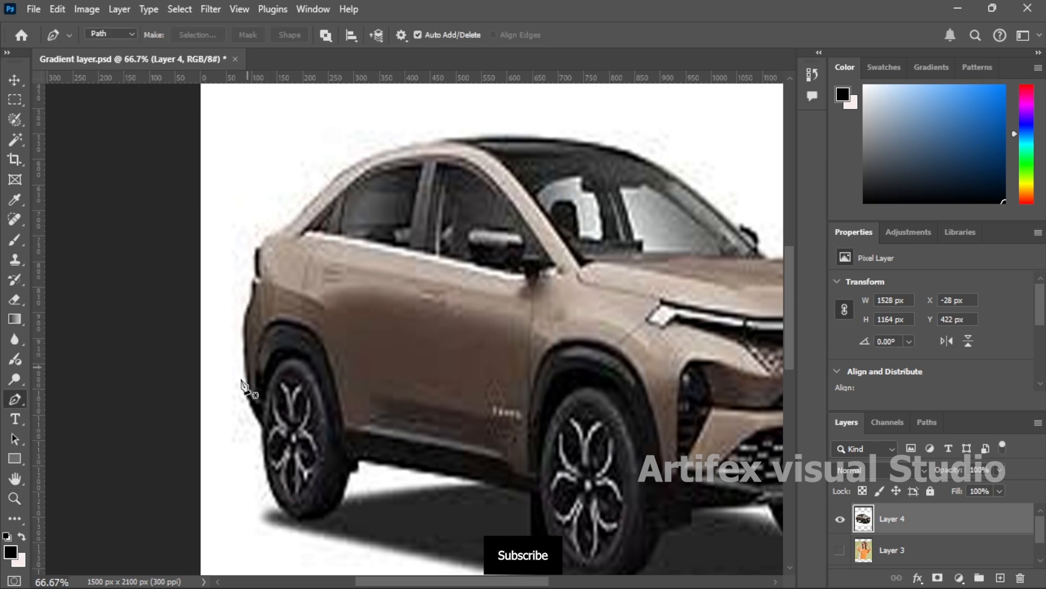
pyautogui.click(248, 379)
pyautogui.moveTo(247, 309); pyautogui.dragTo(258, 281)
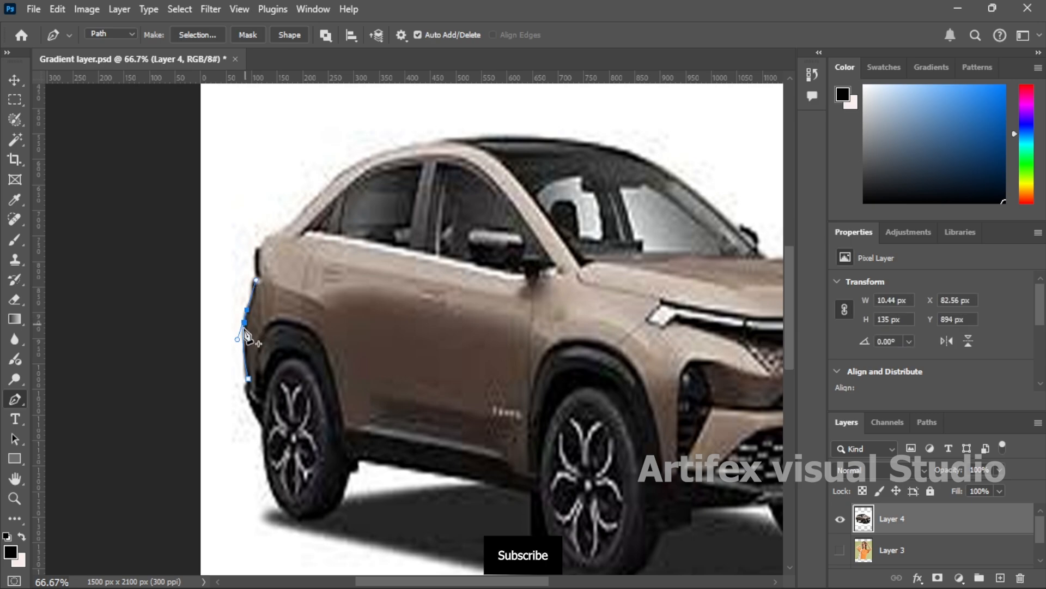
# Step: Rework the Pen path's anchors on the car's rear edge below the tail light so the curve follows the bodywork
pyautogui.keyDown('alt'); pyautogui.click(248, 309); pyautogui.keyUp('alt')
pyautogui.keyDown('ctrl'); pyautogui.click(254, 283); pyautogui.keyUp('ctrl')
pyautogui.keyDown('ctrl'); pyautogui.click(254, 294); pyautogui.keyUp('ctrl')
pyautogui.keyDown('ctrl'); pyautogui.click(248, 309); pyautogui.keyUp('ctrl')
pyautogui.keyDown('ctrl'); pyautogui.click(255, 286); pyautogui.keyUp('ctrl')
pyautogui.keyDown('ctrl'); pyautogui.click(256, 282); pyautogui.keyUp('ctrl')
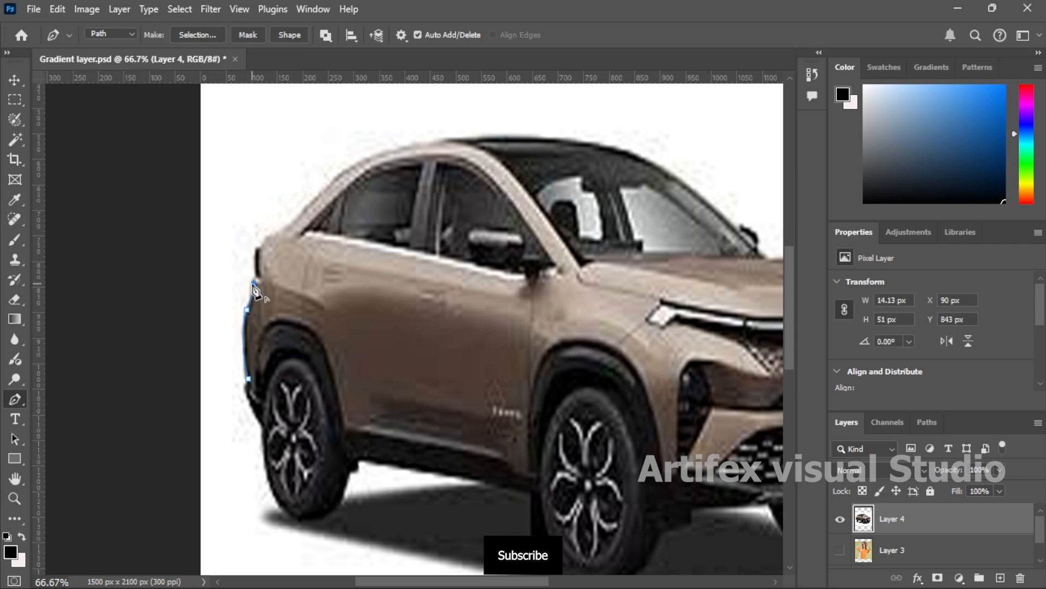
# Step: Continue the path around the tail light corner and up the sloping rear roofline to the top of the roof
pyautogui.click(258, 246)
pyautogui.click(268, 235)
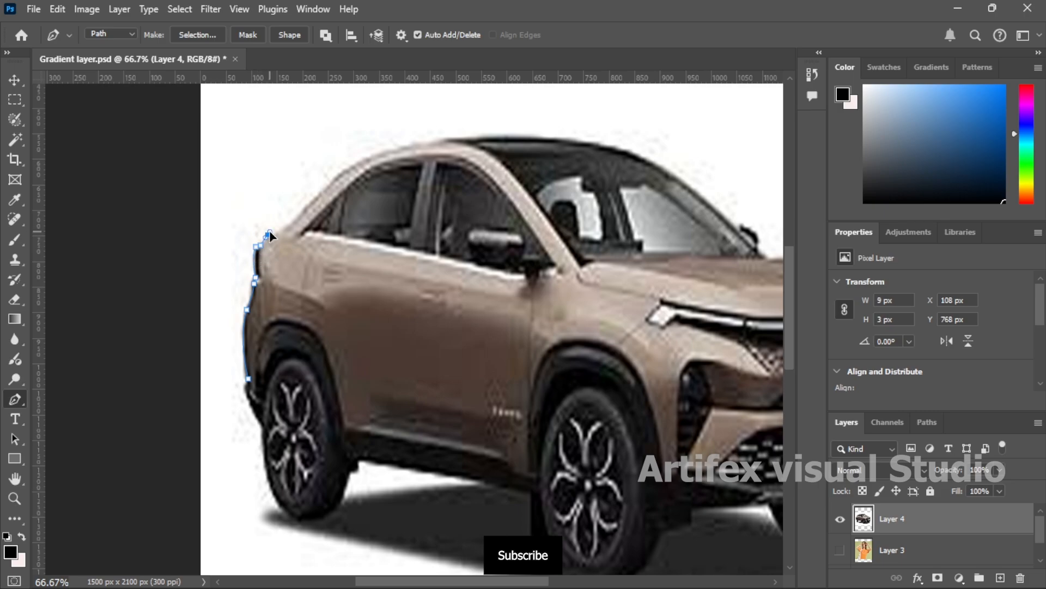
pyautogui.click(280, 228)
pyautogui.moveTo(420, 199); pyautogui.dragTo(287, 271)
pyautogui.moveTo(253, 221); pyautogui.dragTo(303, 208)
pyautogui.keyDown('alt'); pyautogui.click(253, 221); pyautogui.keyUp('alt')
pyautogui.moveTo(342, 208); pyautogui.dragTo(382, 206)
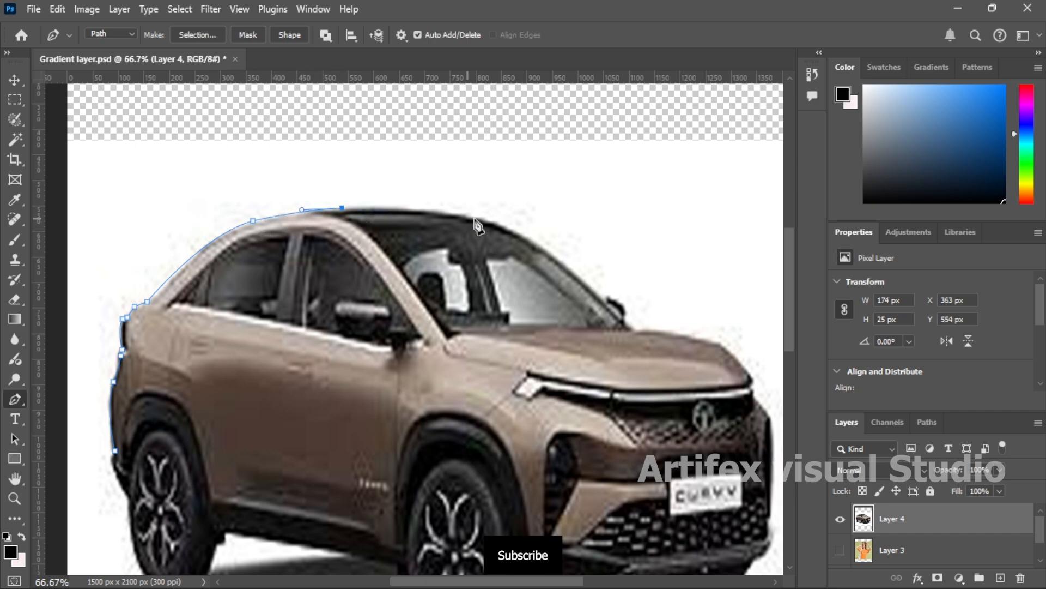
# Step: Extend the path with curved segments over the roof and down the windshield to the far mirror and the hood's rear edge
pyautogui.moveTo(511, 231); pyautogui.dragTo(545, 251)
pyautogui.hotkey('ctrl', 'z')
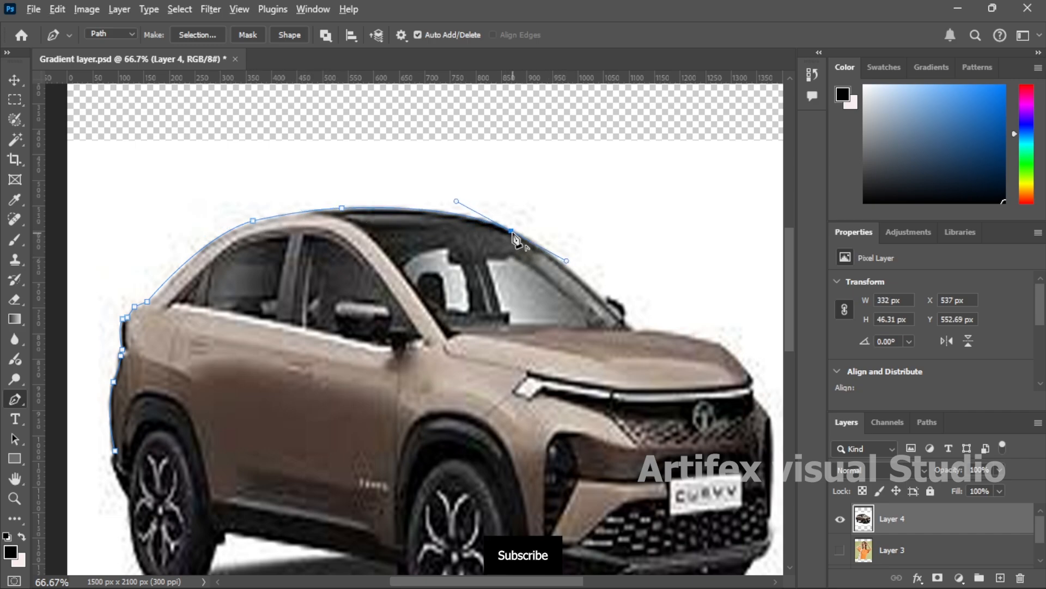
pyautogui.moveTo(603, 300); pyautogui.dragTo(631, 341)
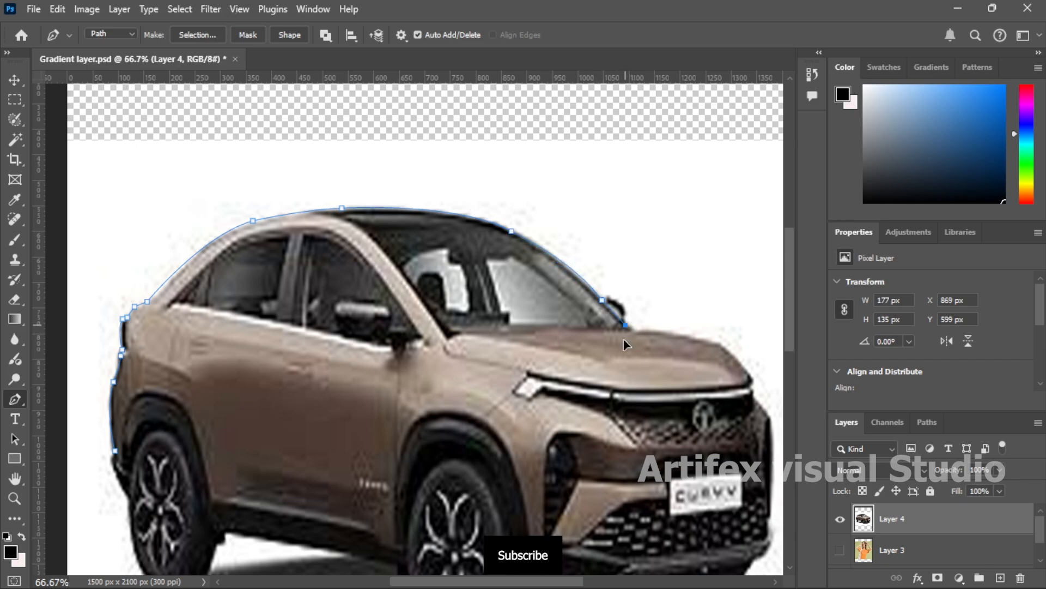
pyautogui.moveTo(621, 362); pyautogui.dragTo(530, 309)
pyautogui.click(630, 328)
# Step: Trace the hood's upper edge with a curved segment and continue the path down to the far headlight
pyautogui.moveTo(613, 286); pyautogui.dragTo(642, 327)
pyautogui.keyDown('alt'); pyautogui.click(613, 286); pyautogui.keyUp('alt')
pyautogui.scroll(-2, 643, 325)
pyautogui.click(643, 295)
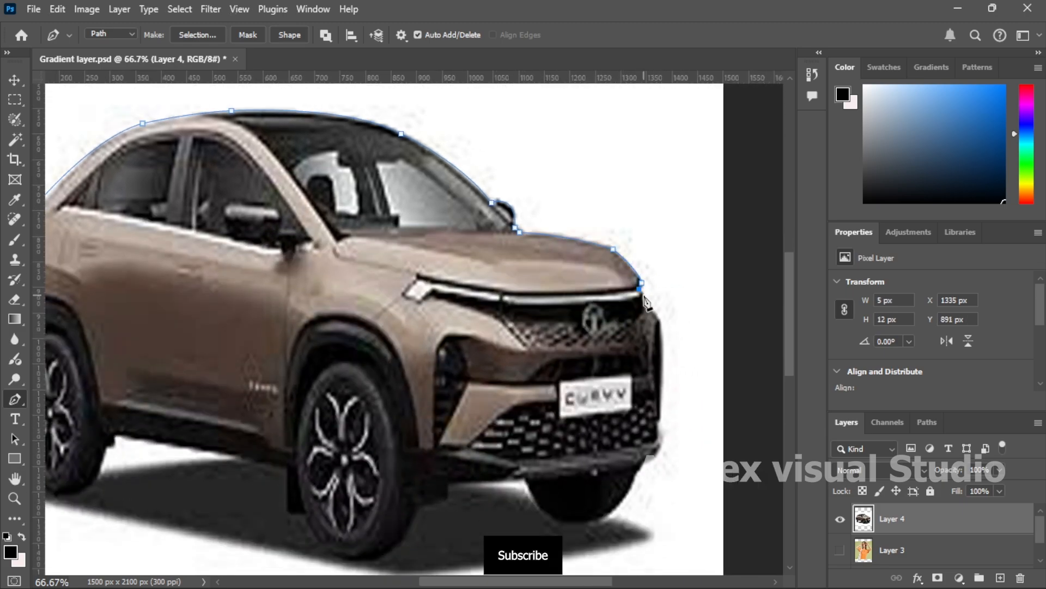
# Step: Trace the path down the car's front edge, from the far headlight past the grille to the bumper's lower corner
pyautogui.scroll(-2, 666, 323)
pyautogui.click(661, 294)
pyautogui.hotkey('ctrl', 'z')
pyautogui.hotkey('ctrl', 'shift', 'z')
pyautogui.hotkey('ctrl', 'z')
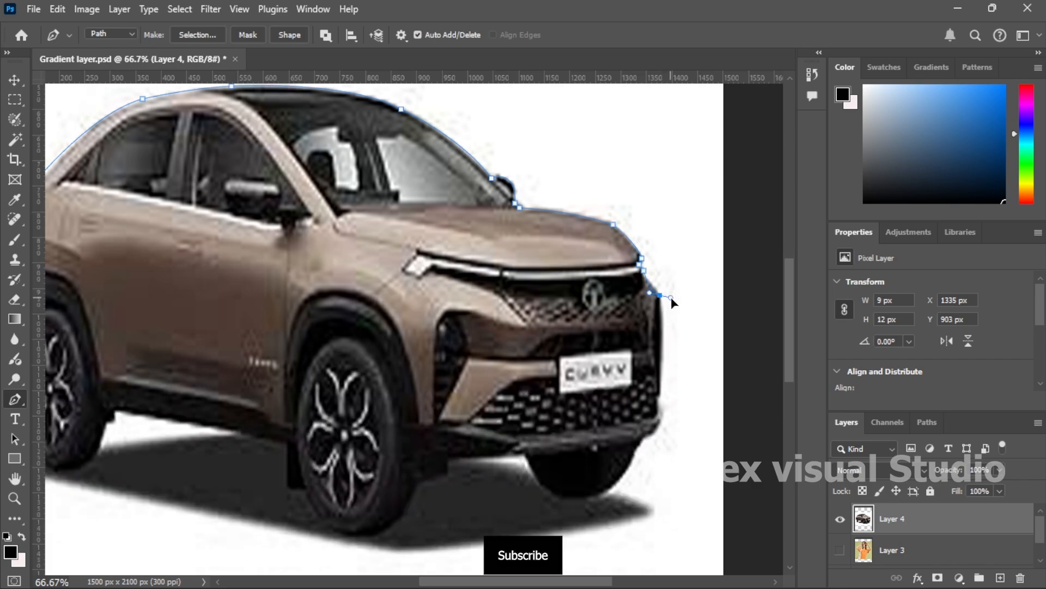
pyautogui.moveTo(670, 297); pyautogui.dragTo(678, 309)
pyautogui.keyDown('alt'); pyautogui.click(660, 295); pyautogui.keyUp('alt')
pyautogui.scroll(-5, 657, 322)
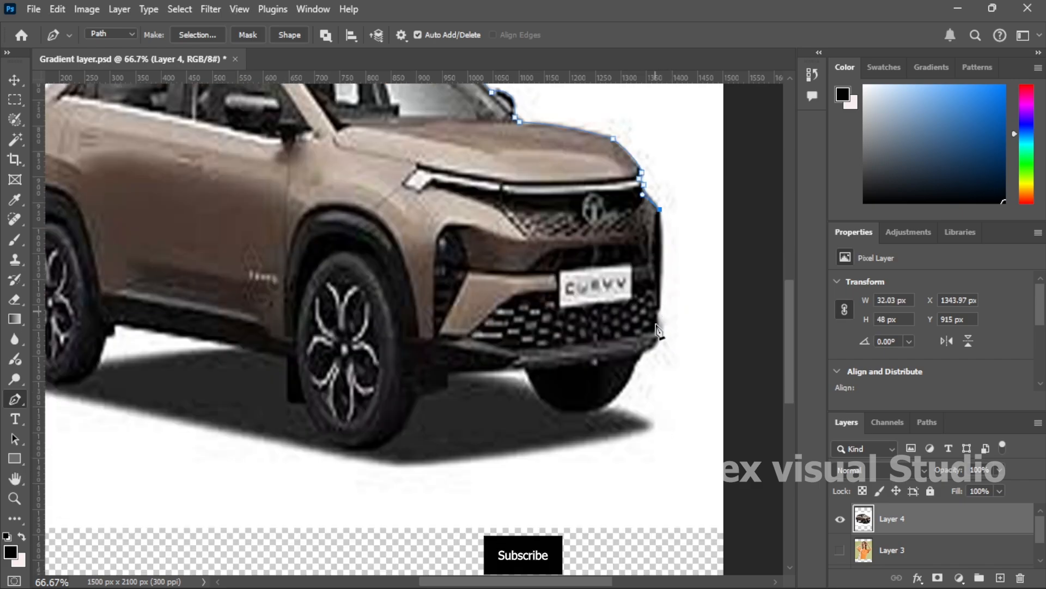
pyautogui.click(660, 307)
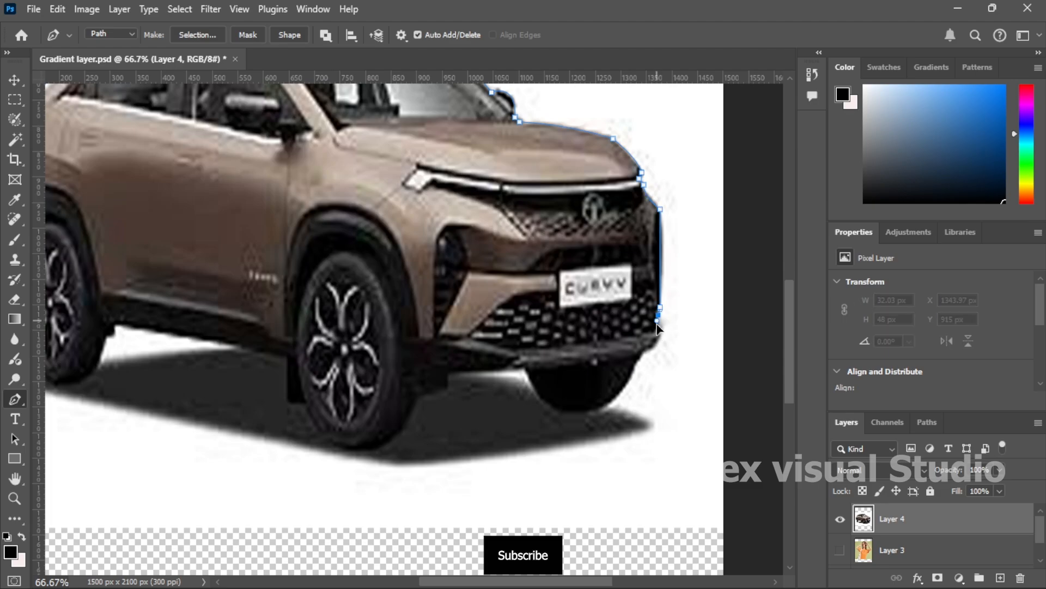
pyautogui.click(658, 326)
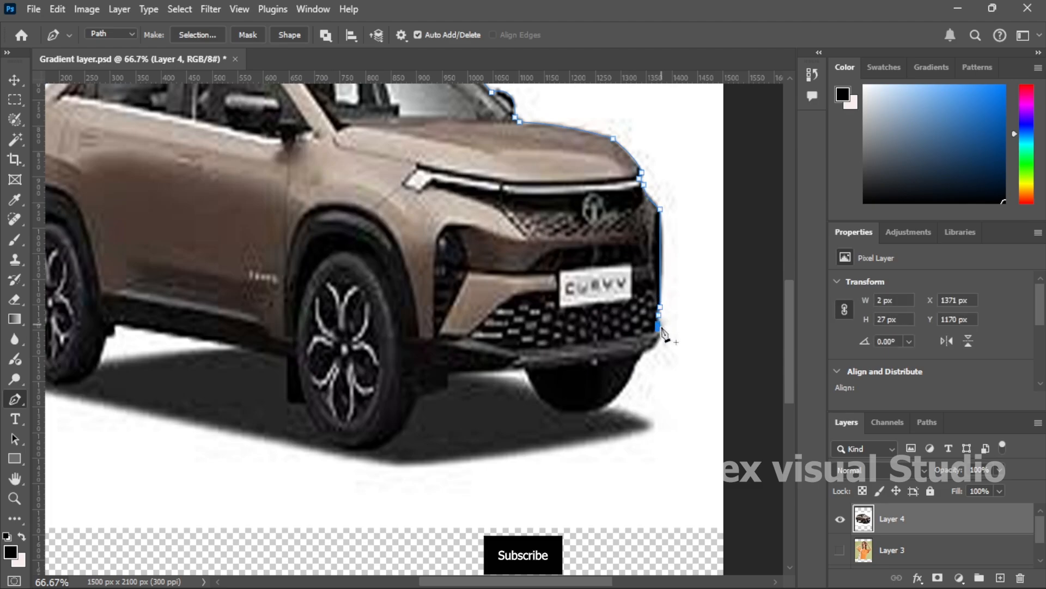
pyautogui.moveTo(654, 341); pyautogui.dragTo(642, 356)
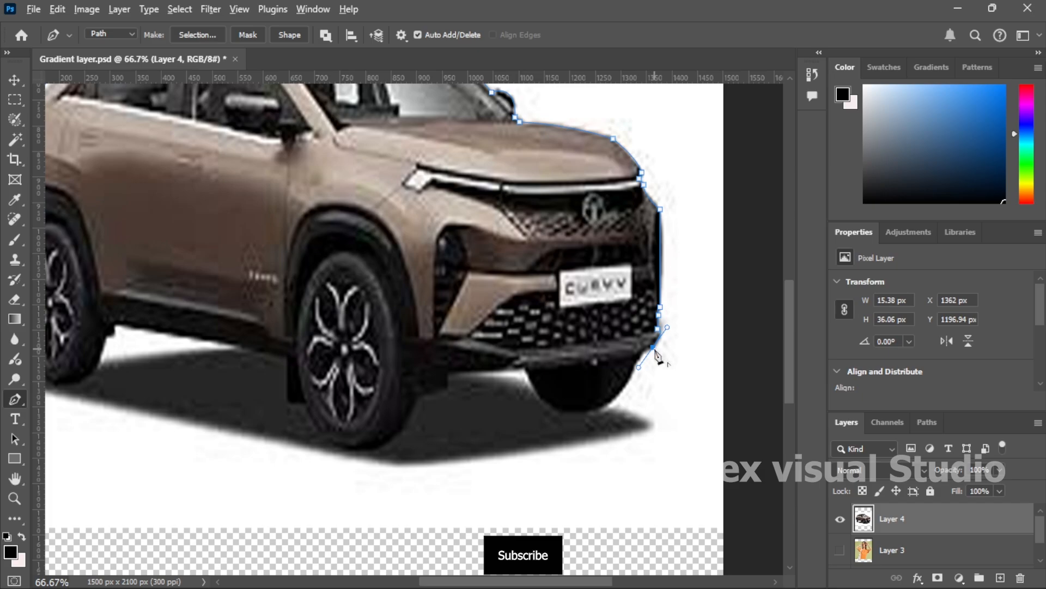
# Step: Curve the path around the bottom of the far front wheel and back up to the bumper's underside
pyautogui.scroll(-3, 643, 364)
pyautogui.moveTo(579, 349); pyautogui.dragTo(534, 350)
pyautogui.hotkey('ctrl', 'z')
pyautogui.moveTo(612, 338); pyautogui.dragTo(533, 321)
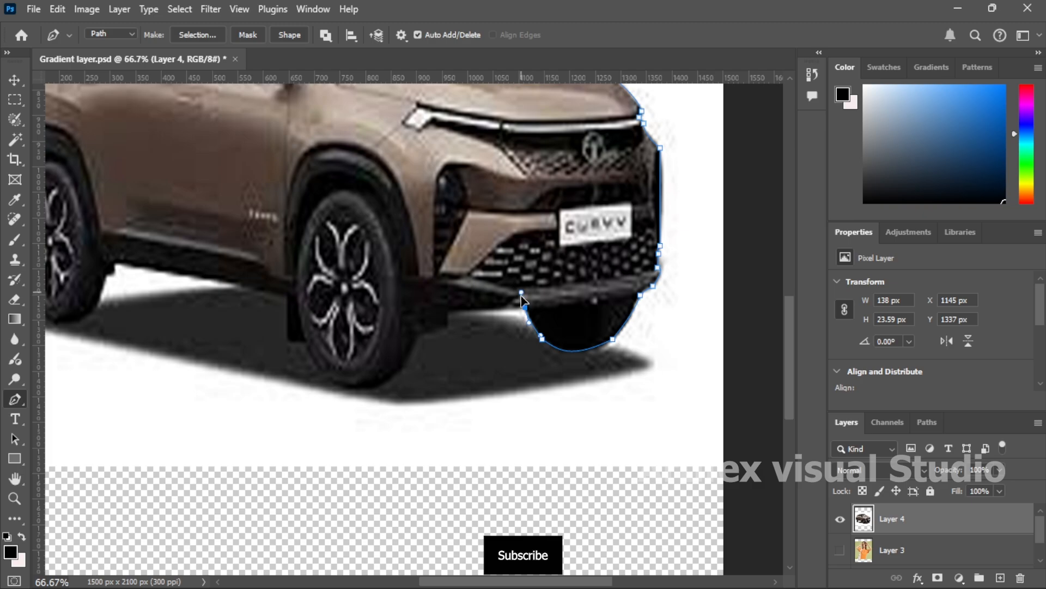
# Step: Carry the path along the underside behind the bumper, stepping down to the edge of the near front tyre
pyautogui.click(448, 311)
pyautogui.scroll(-3, 448, 311)
pyautogui.click(447, 230)
pyautogui.click(422, 238)
# Step: Curve the path around the bottom of the near front tyre and trace the mud flap behind it up to the sill
pyautogui.moveTo(369, 291)
pyautogui.mouseDown()
pyautogui.moveTo(338, 288)
pyautogui.moveTo(325, 312)
pyautogui.moveTo(367, 291)
pyautogui.moveTo(331, 282)
pyautogui.mouseUp()
pyautogui.moveTo(307, 244); pyautogui.dragTo(304, 224)
pyautogui.hotkey('ctrl', 'z')
pyautogui.hotkey('ctrl', 'z')
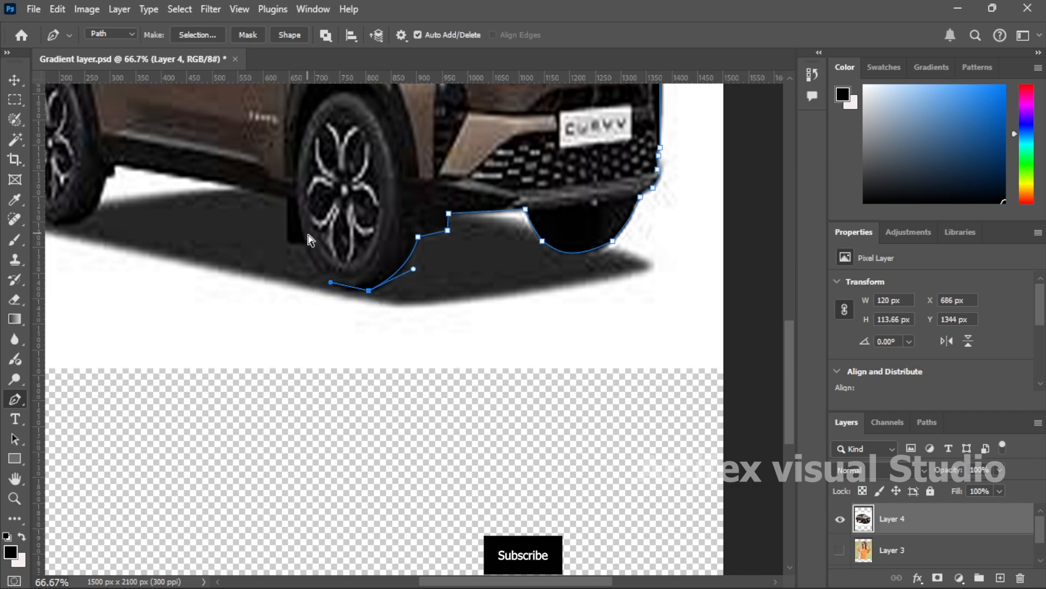
pyautogui.moveTo(318, 273); pyautogui.dragTo(310, 252)
pyautogui.click(307, 243)
pyautogui.click(290, 245)
pyautogui.click(287, 196)
# Step: Run the path along the car's lower sill to the front edge of the rear wheel
pyautogui.scroll(1, 283, 232)
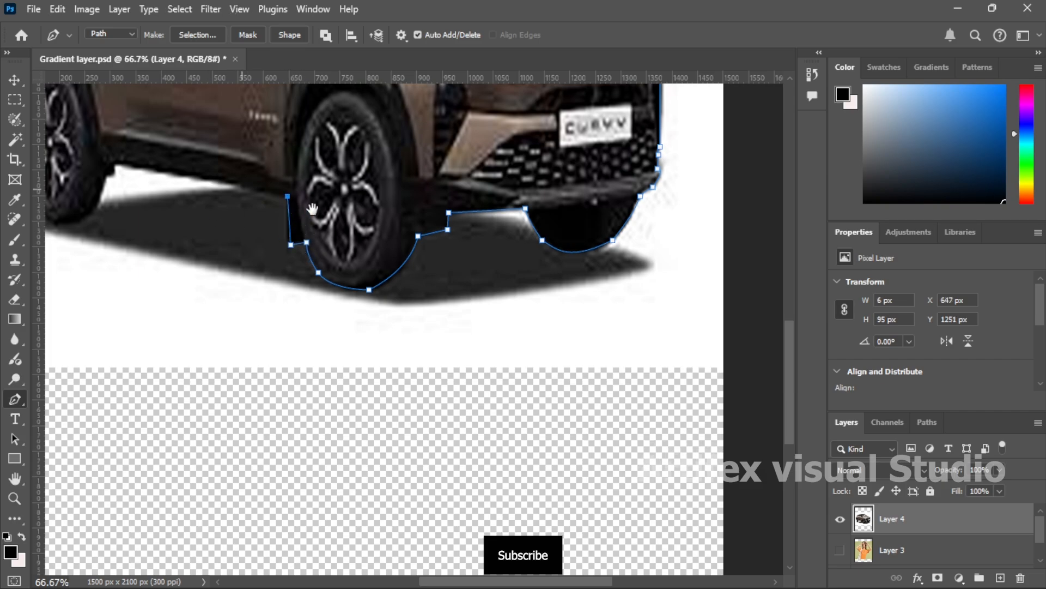
pyautogui.hscroll(-5, 278, 224)
pyautogui.click(316, 204)
pyautogui.click(316, 215)
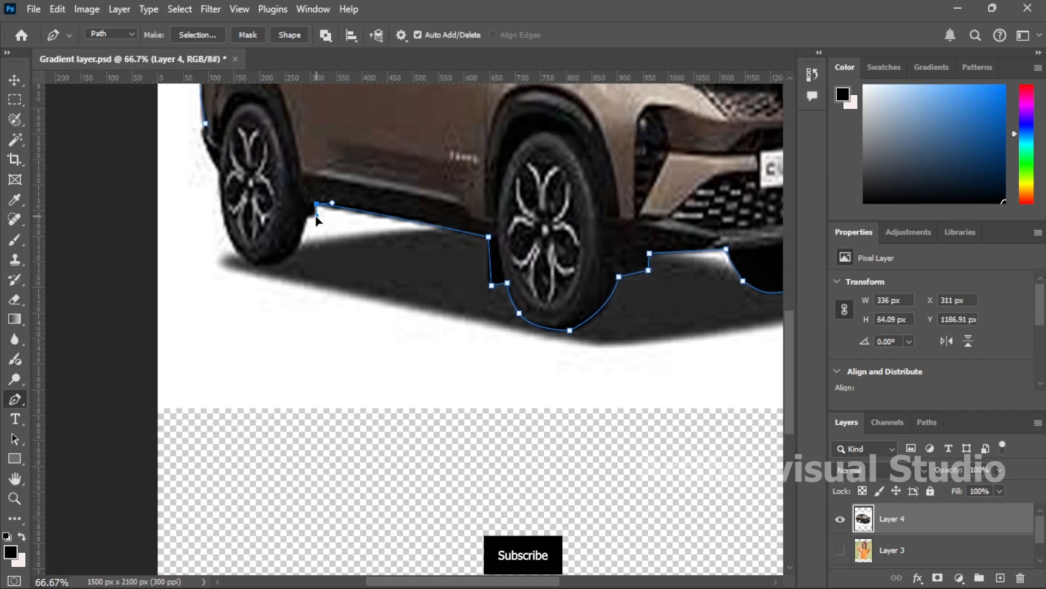
# Step: Curve the path down the rear tyre's front side and around its bottom edge
pyautogui.moveTo(275, 263); pyautogui.dragTo(246, 282)
pyautogui.moveTo(229, 232); pyautogui.dragTo(209, 174)
pyautogui.hotkey('ctrl', 'z')
pyautogui.hotkey('ctrl', 'z')
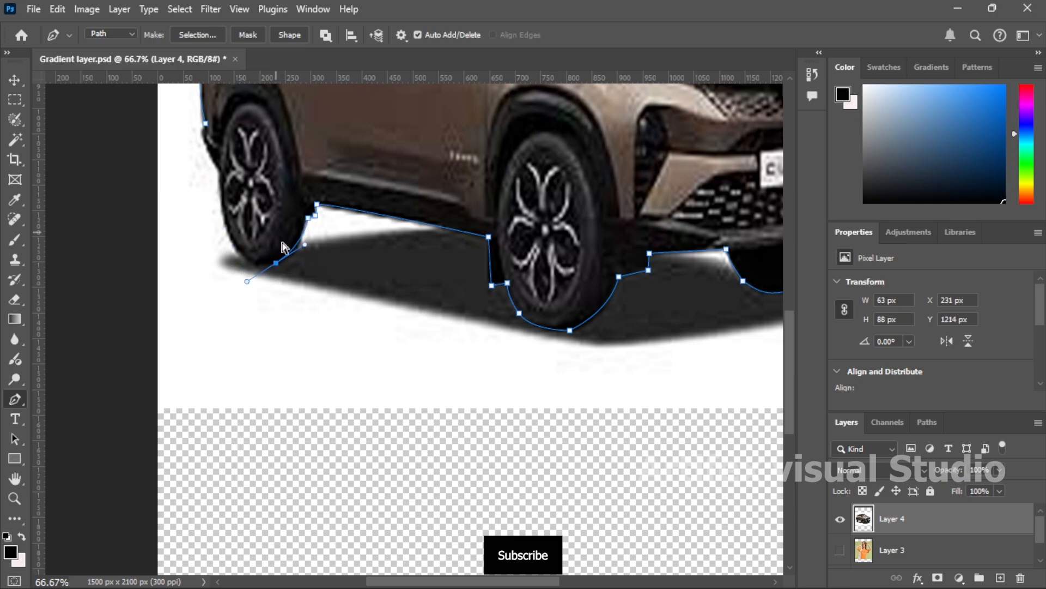
pyautogui.moveTo(291, 253); pyautogui.dragTo(242, 250)
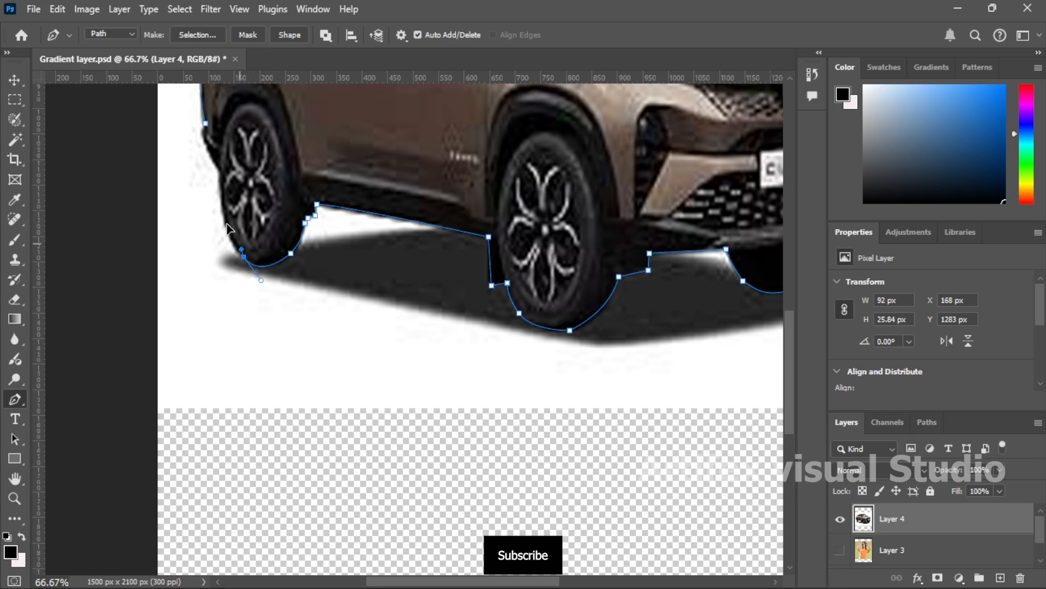
# Step: Trace the path up the rear tyre's back side and the bumper edge, and close it at its starting anchor
pyautogui.click(221, 202)
pyautogui.moveTo(225, 200); pyautogui.dragTo(205, 133)
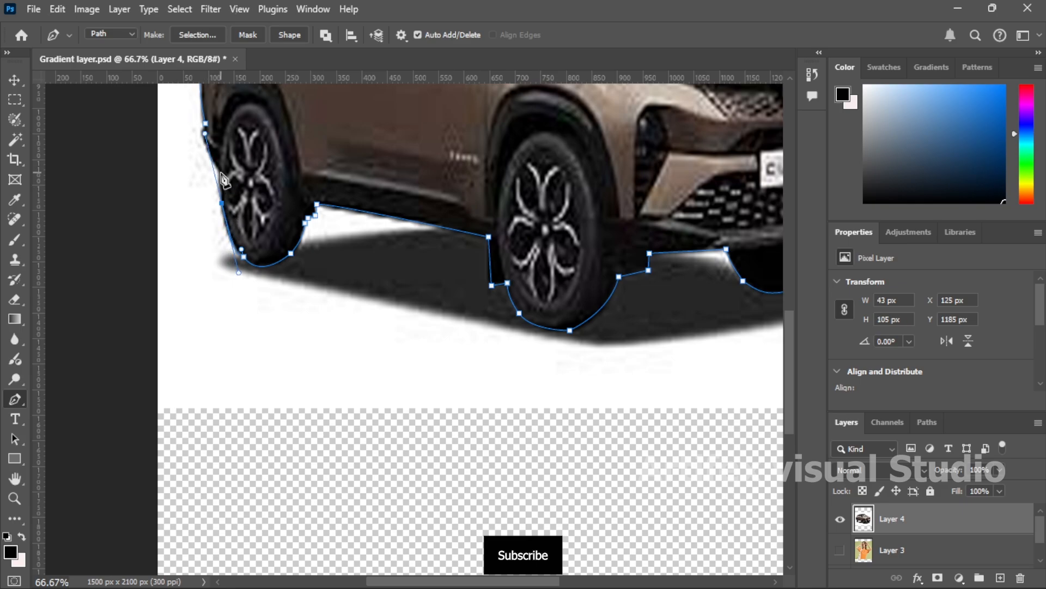
pyautogui.keyDown('alt'); pyautogui.click(222, 203); pyautogui.keyUp('alt')
pyautogui.click(220, 173)
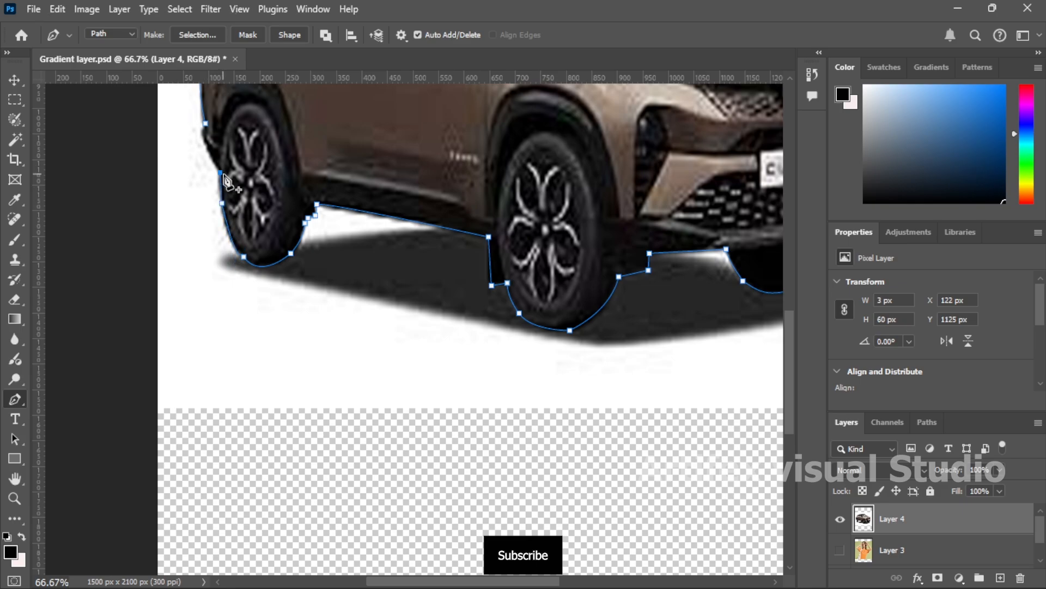
pyautogui.click(201, 131)
pyautogui.keyDown('alt'); pyautogui.click(201, 131); pyautogui.keyUp('alt')
pyautogui.click(206, 123)
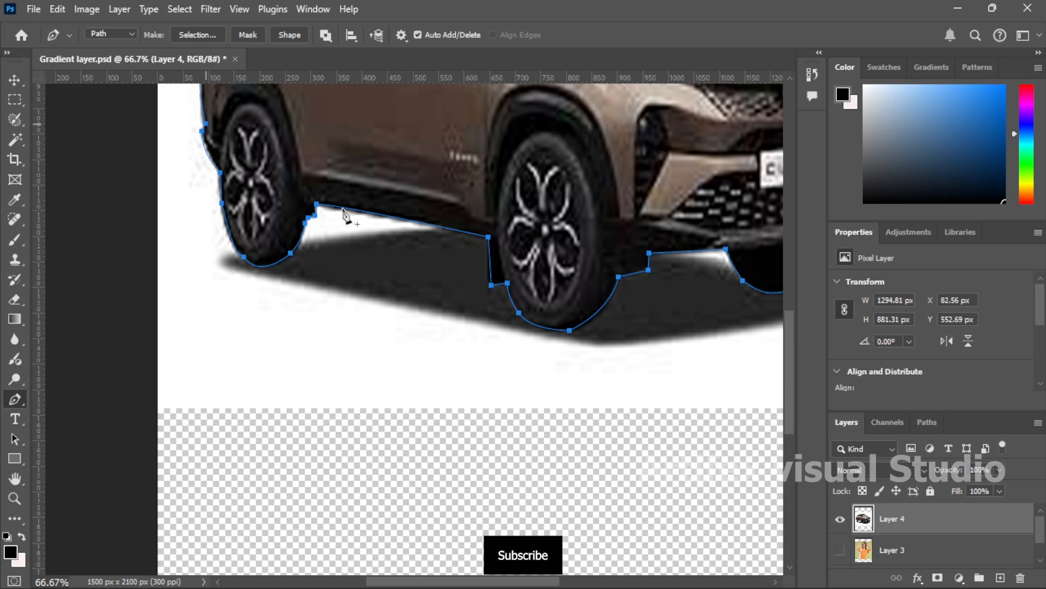
# Step: Fit the whole image on screen and convert the closed car path into a selection
pyautogui.press('z')
pyautogui.rightClick(429, 212)
pyautogui.click(442, 217)
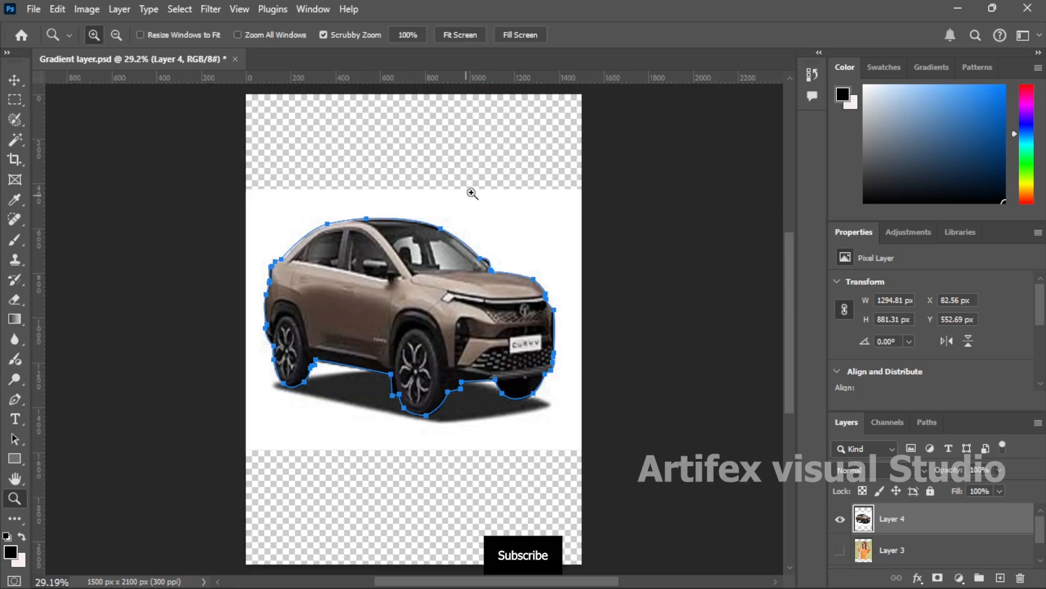
pyautogui.hotkey('ctrl', 'Return')
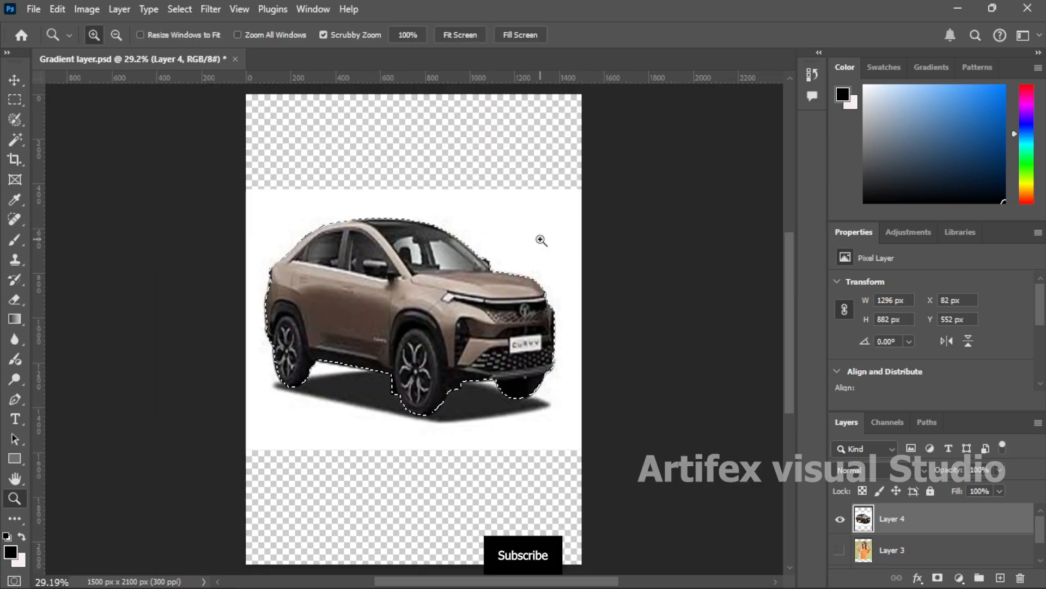
# Step: Cut the selected car out of Layer 4, paste it onto a new layer, and move it to about X 153 px, Y 563 px
pyautogui.press('Delete')
pyautogui.hotkey('ctrl', 'd')
pyautogui.press('p')
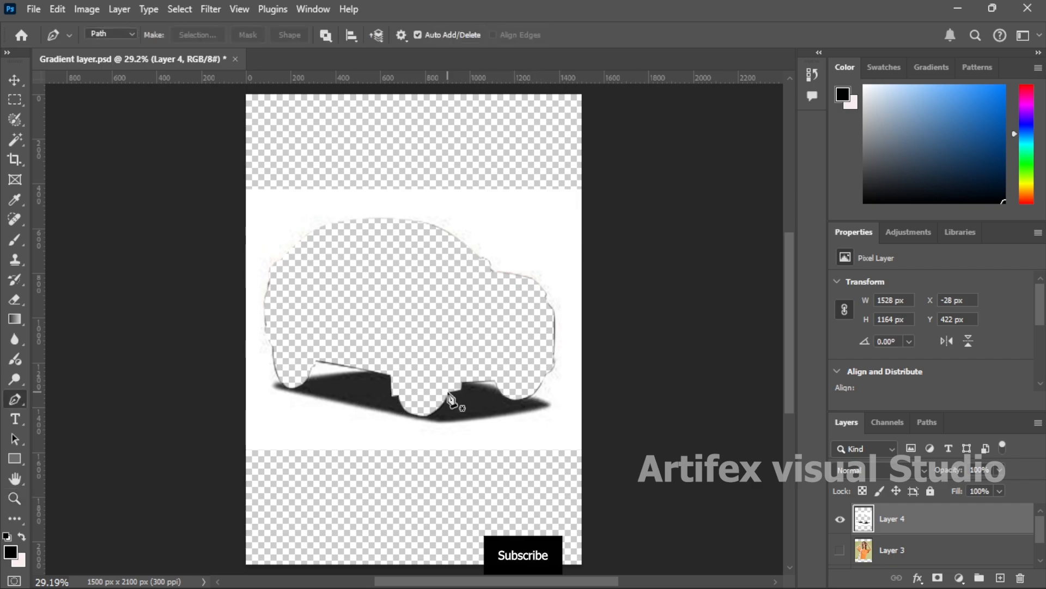
pyautogui.hotkey('ctrl', 'v')
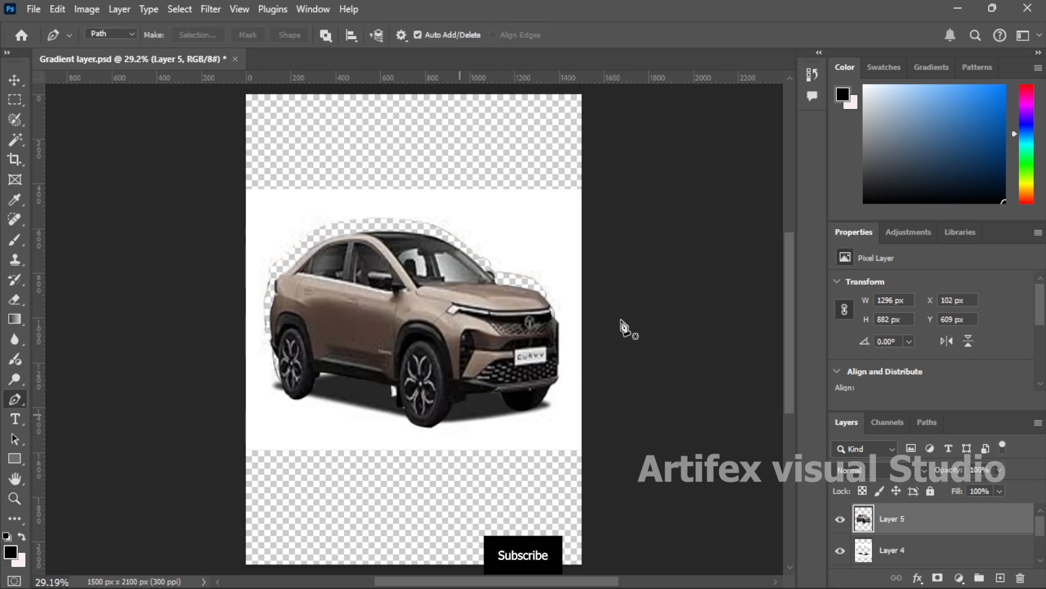
pyautogui.press('v')
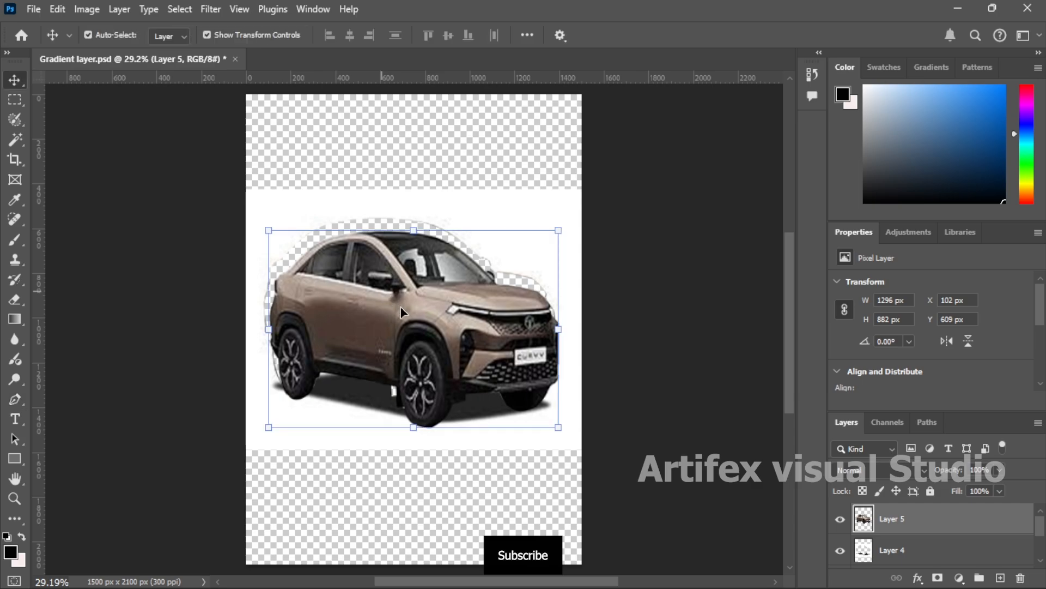
pyautogui.moveTo(400, 306)
pyautogui.mouseDown()
pyautogui.moveTo(403, 180)
pyautogui.moveTo(380, 344)
pyautogui.moveTo(407, 260)
pyautogui.moveTo(414, 297)
pyautogui.mouseUp()
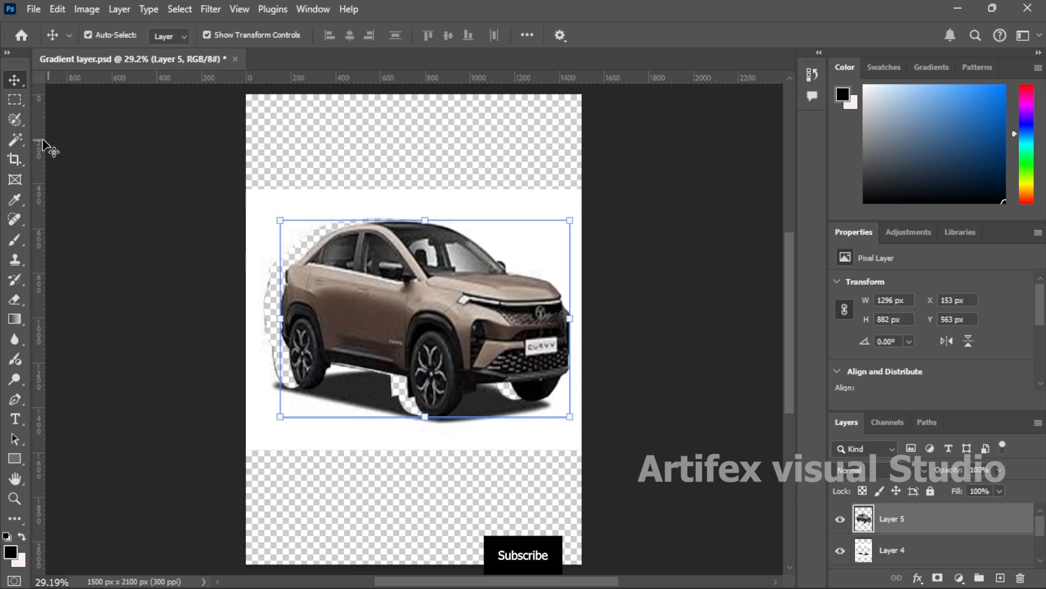
pyautogui.click(15, 124)
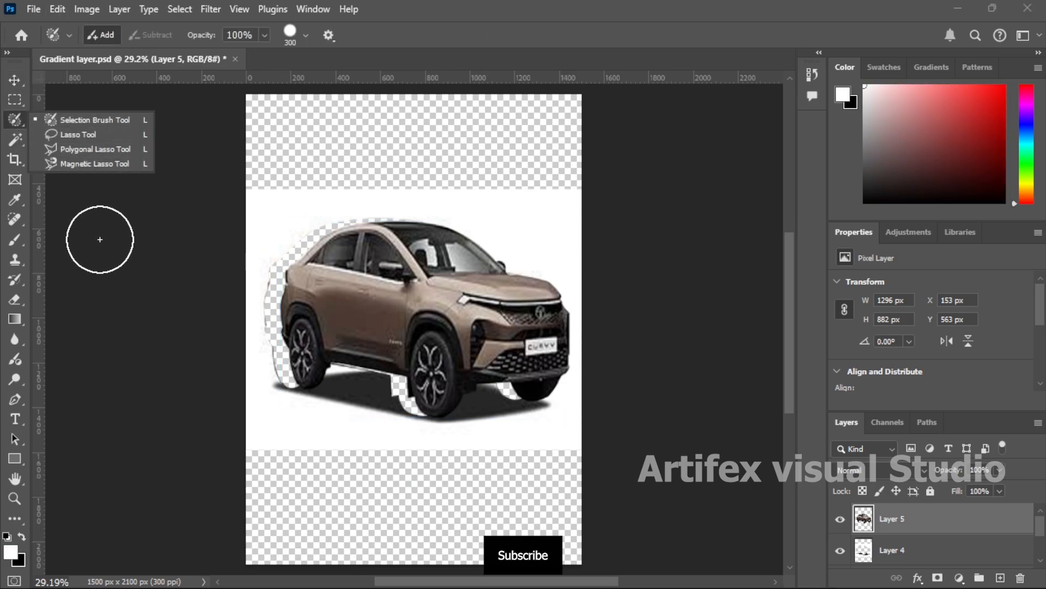
pyautogui.click(14, 136)
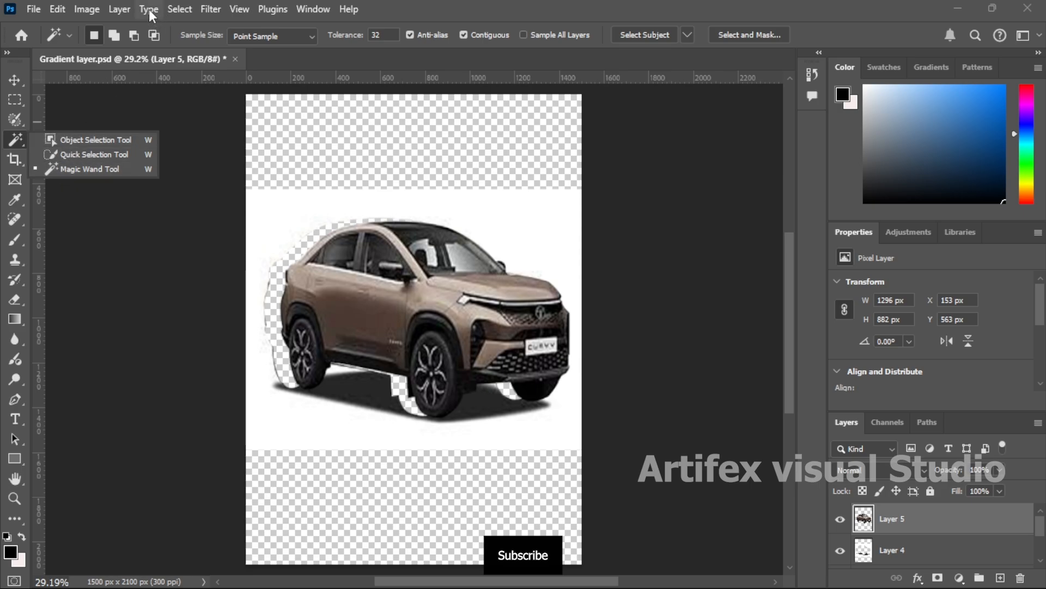
# Step: Preview a Focus Area selection of the car with an in-focus range of 7.36, check the view modes, and cancel the dialog
pyautogui.click(175, 8)
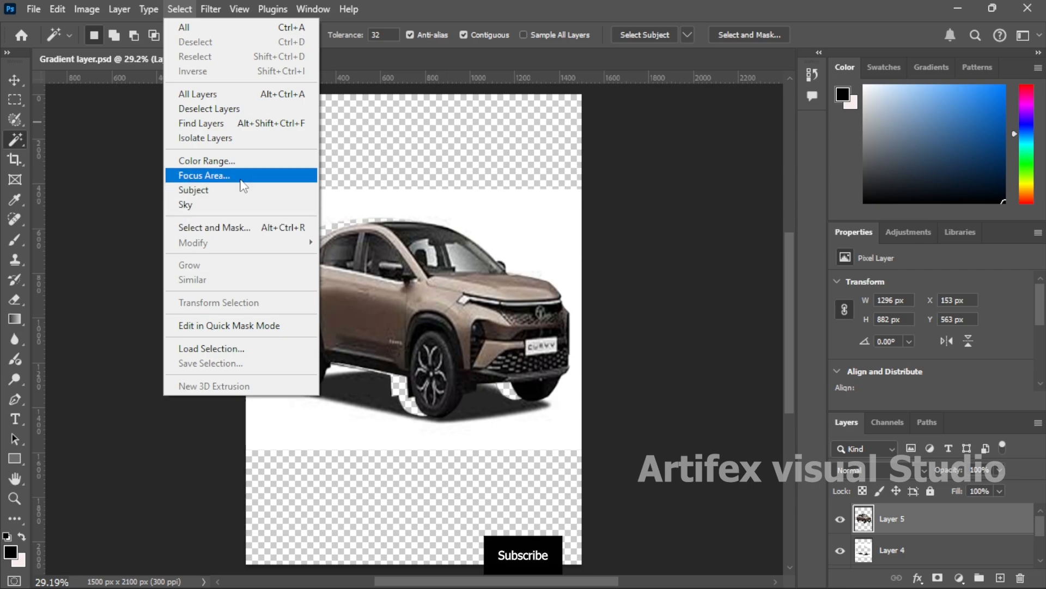
pyautogui.click(218, 175)
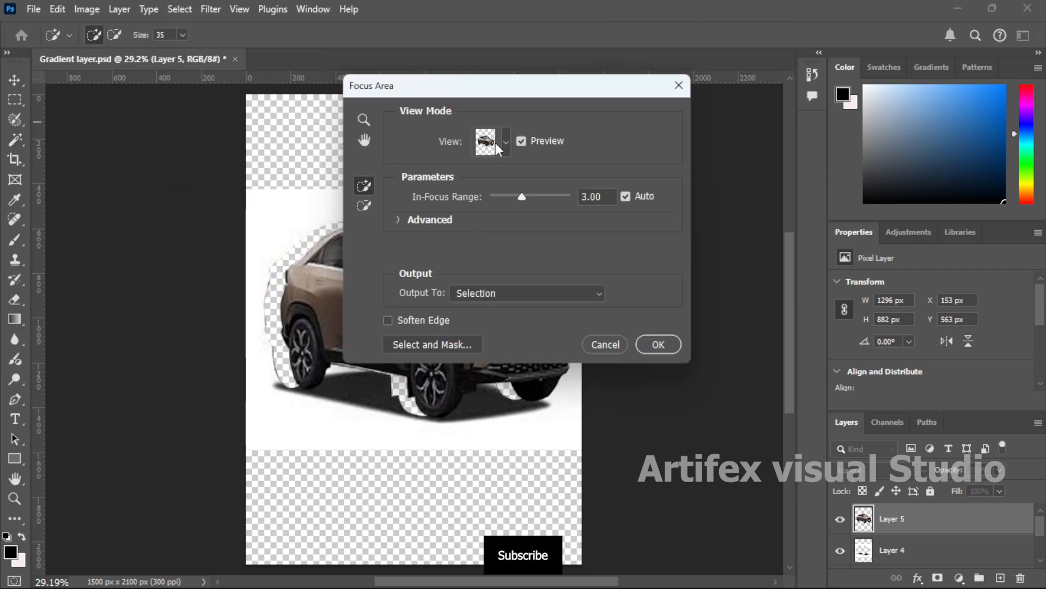
pyautogui.click(362, 207)
pyautogui.click(366, 191)
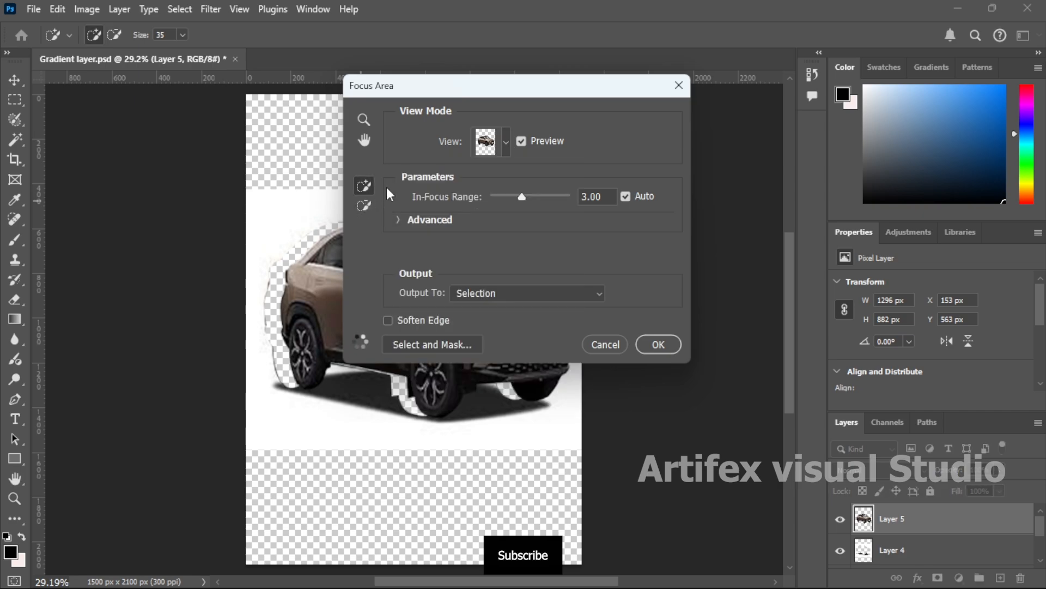
pyautogui.moveTo(522, 197); pyautogui.dragTo(569, 197)
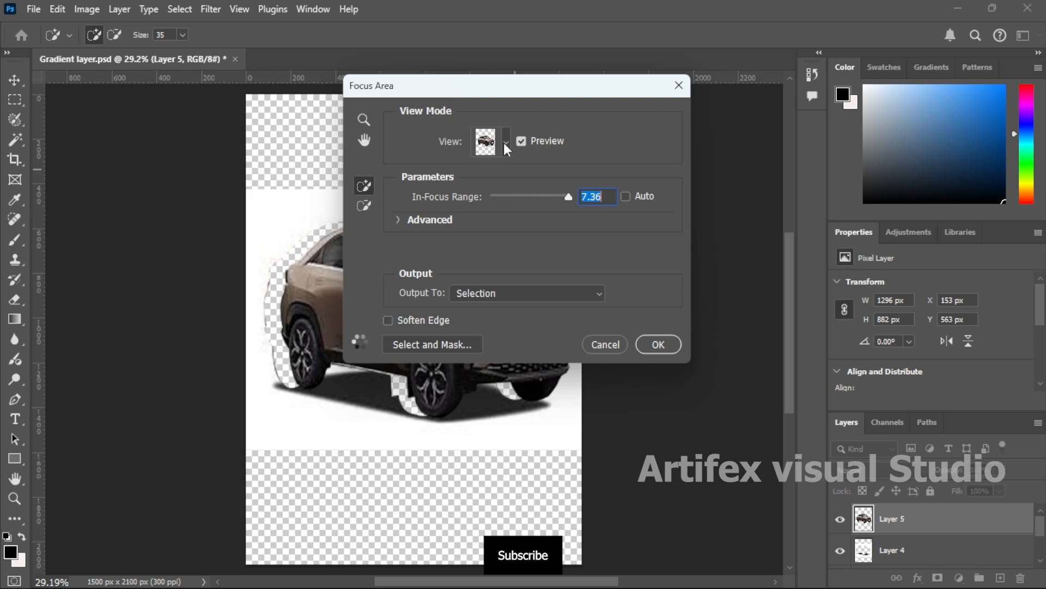
pyautogui.click(505, 144)
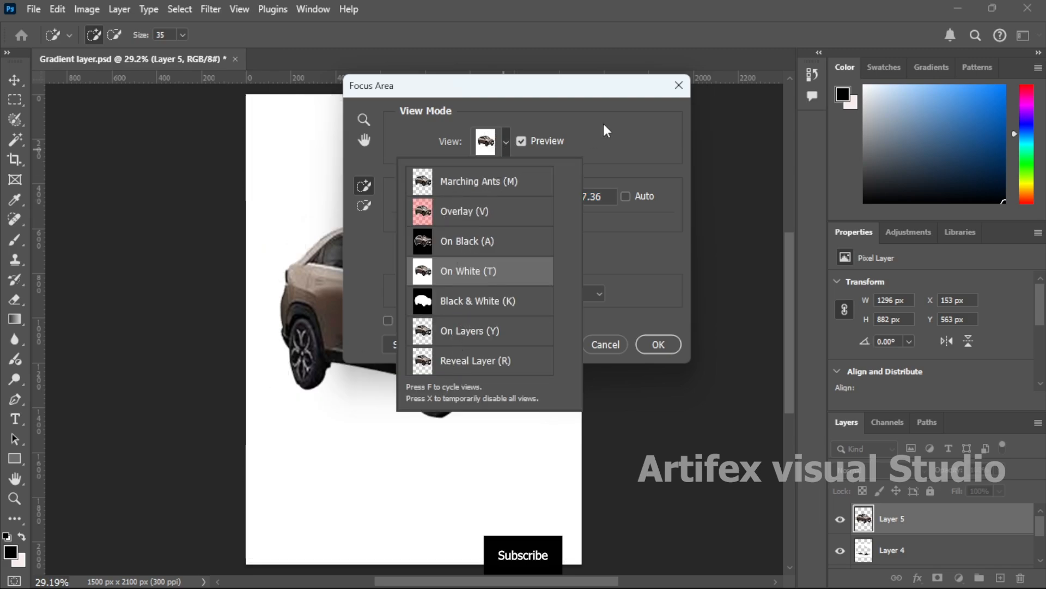
pyautogui.click(674, 88)
pyautogui.click(678, 86)
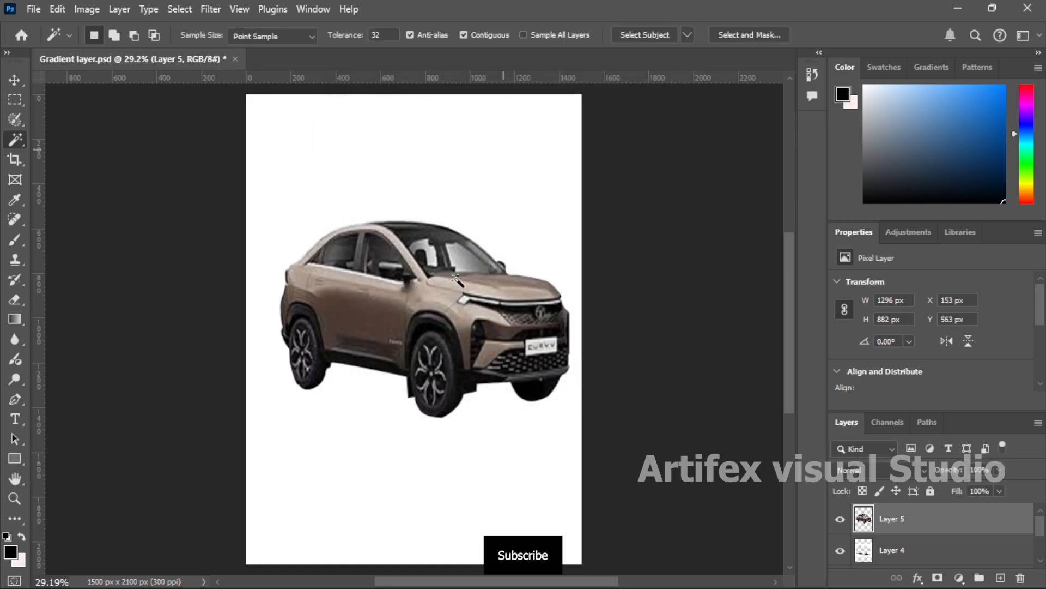
# Step: Preview a Color Range selection with Sampled Colors at fuzziness 40, sampling light and dark brown areas of the car's body
pyautogui.click(180, 9)
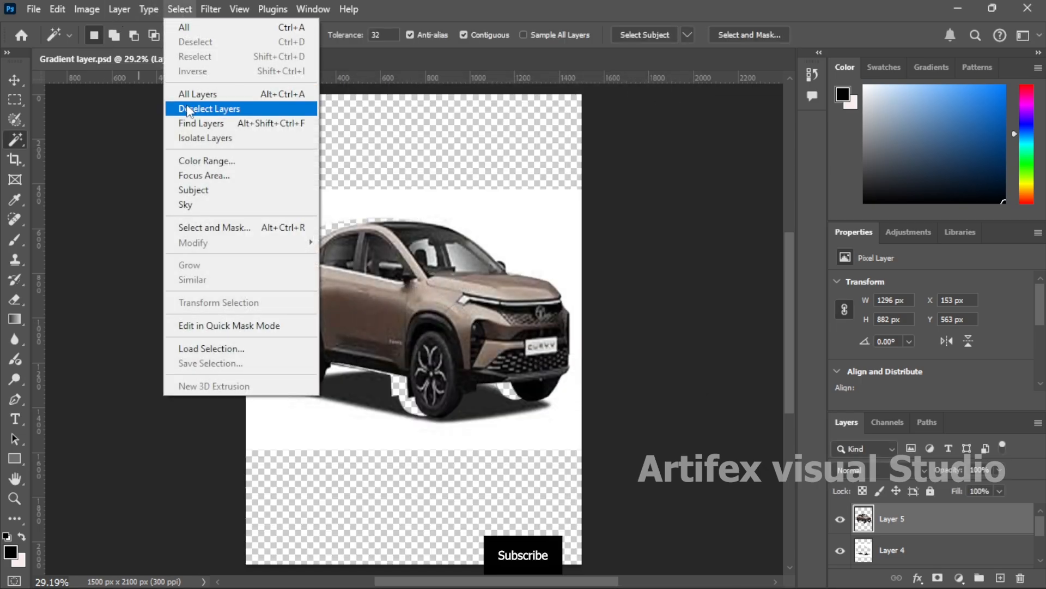
pyautogui.click(201, 161)
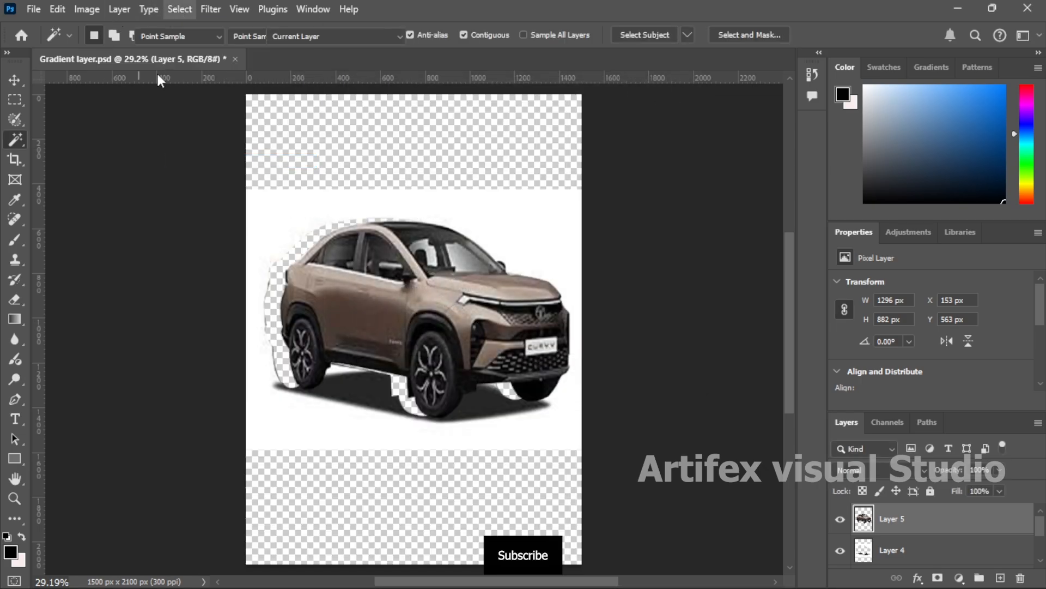
pyautogui.click(351, 280)
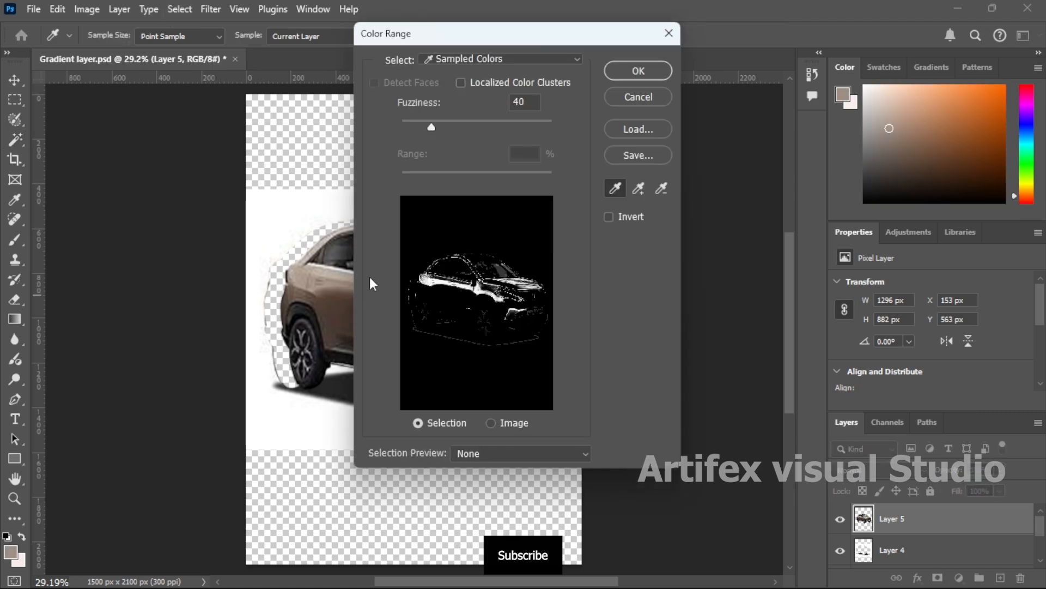
pyautogui.click(350, 316)
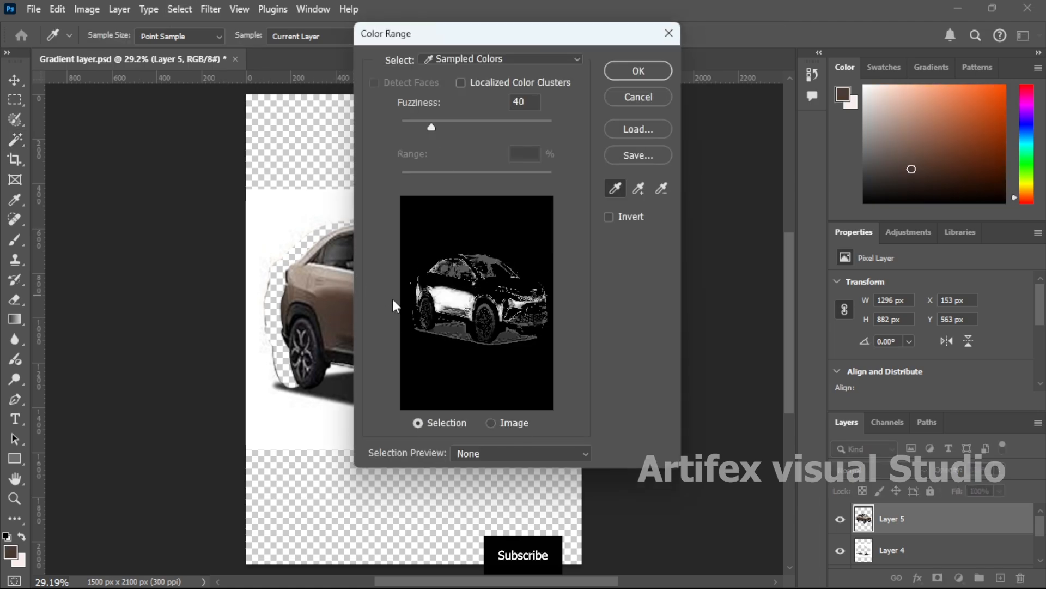
pyautogui.click(351, 279)
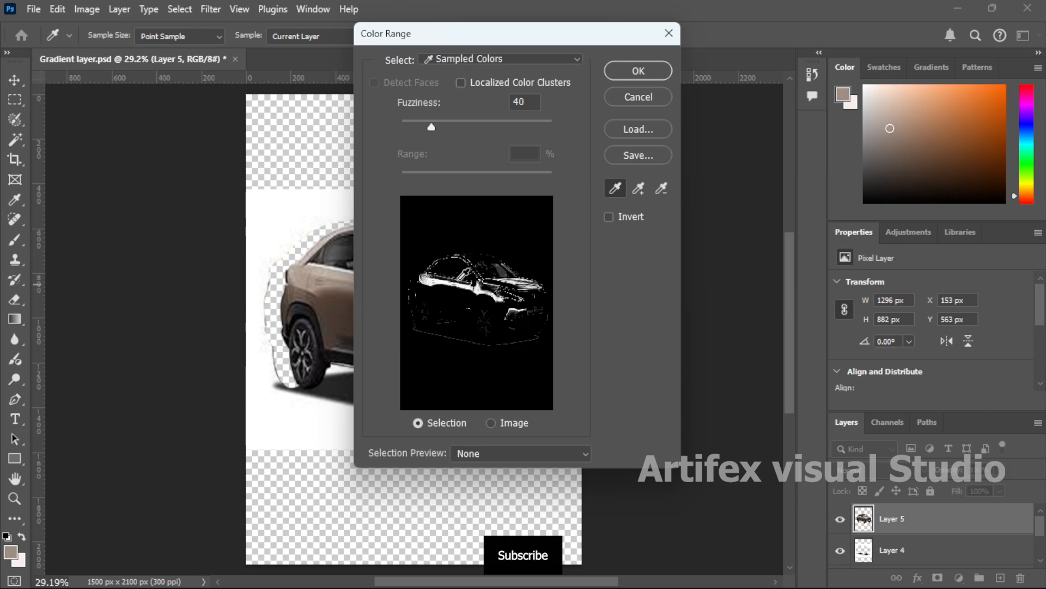
# Step: Preview the Highlights option of Color Range on the car image and close the dialog without applying it
pyautogui.click(525, 61)
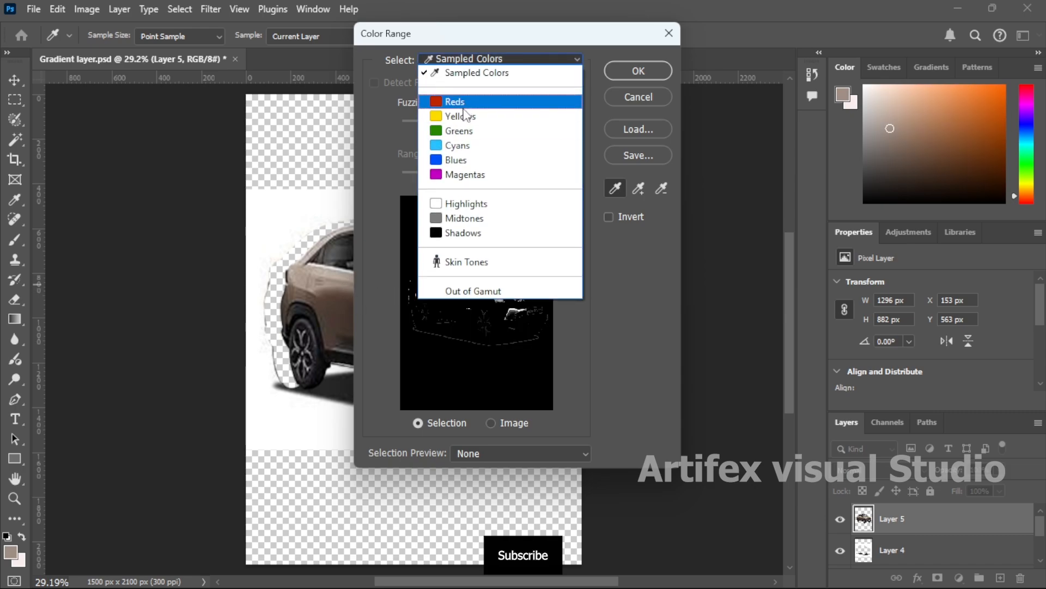
pyautogui.click(458, 203)
pyautogui.click(343, 274)
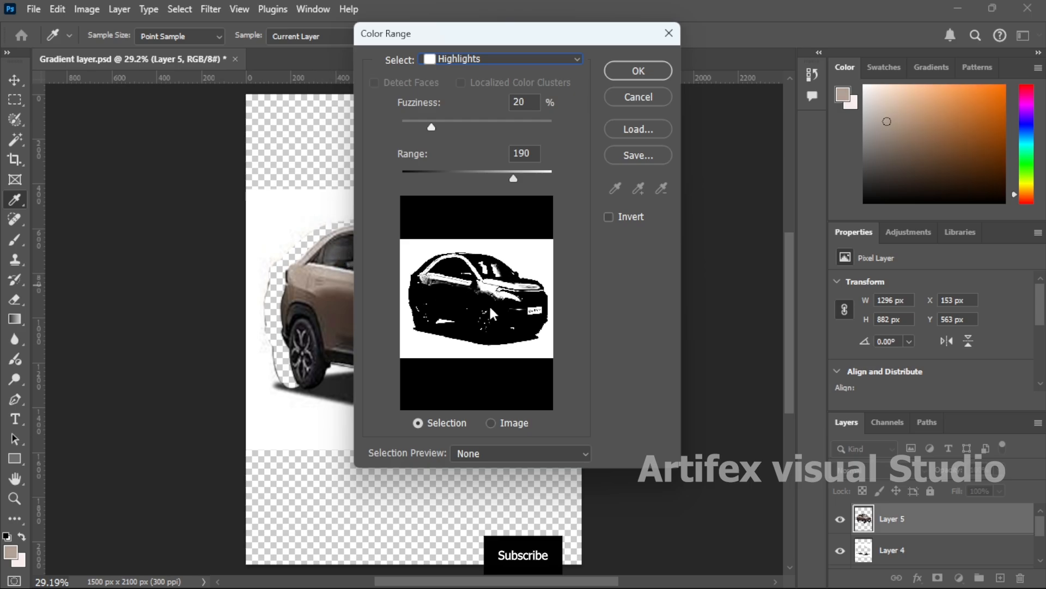
pyautogui.click(665, 35)
# Step: Run the automatic Sky selection on the car's layer, Layer 5
pyautogui.click(180, 10)
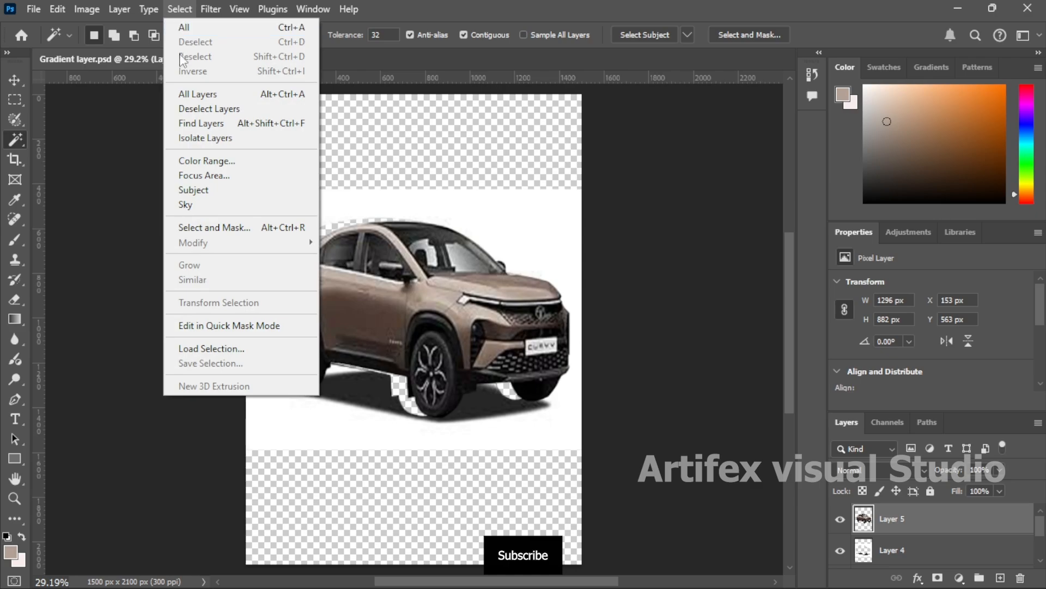
pyautogui.click(210, 204)
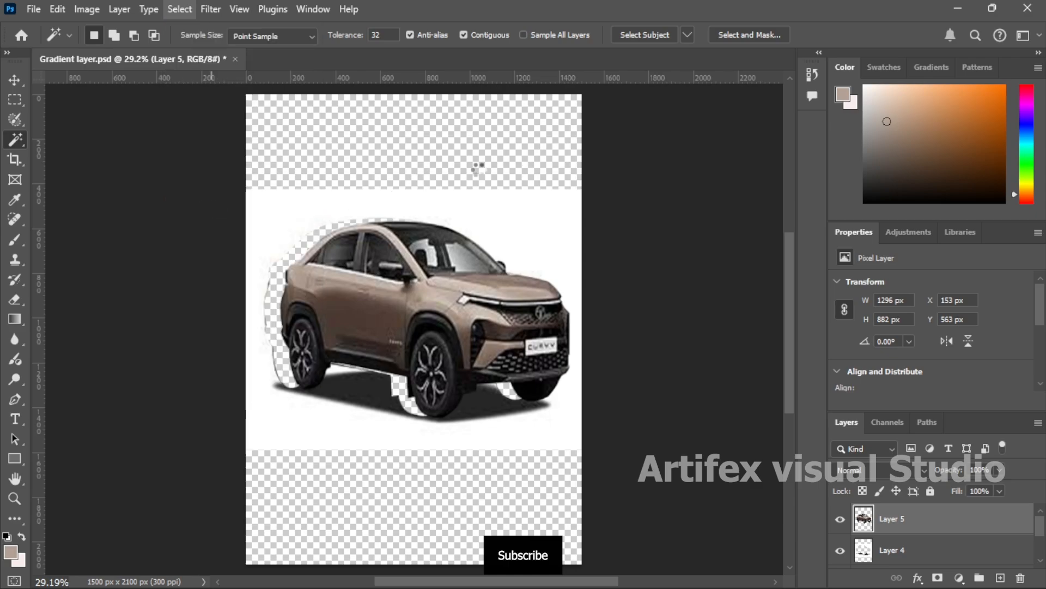